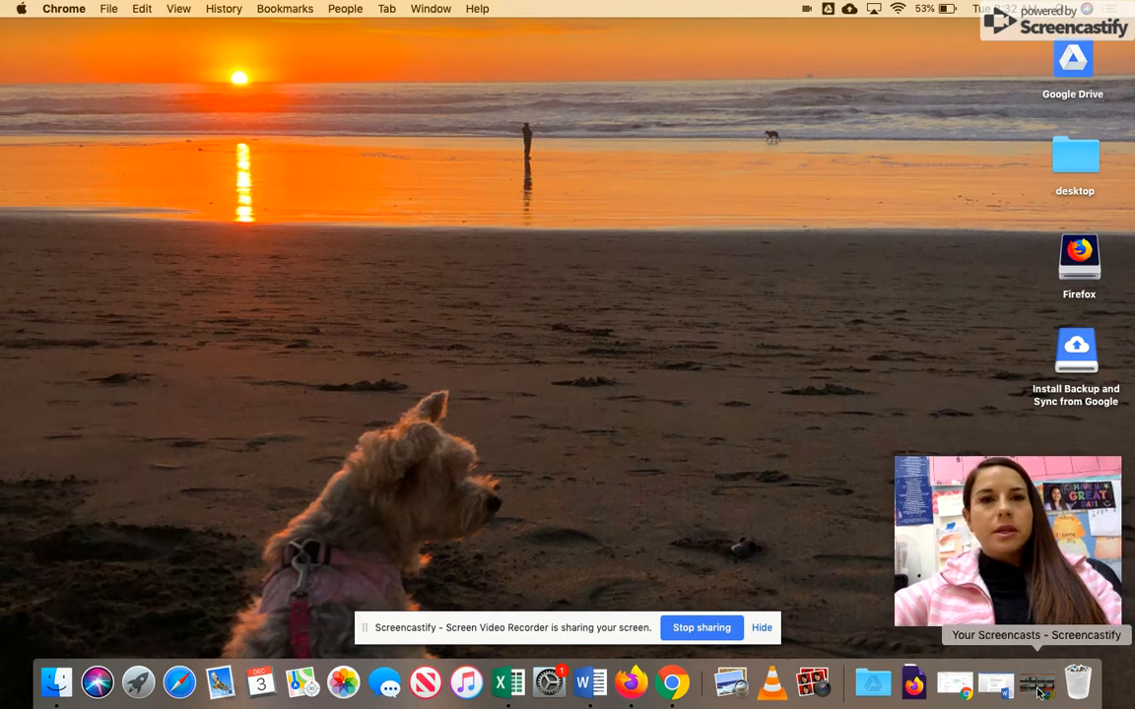
- Bring Chrome back up and show the Goobric rubric above the student's Fitness SMART-C Goals 2019 document
{"action": "left_click", "coordinate": [1039, 692]}
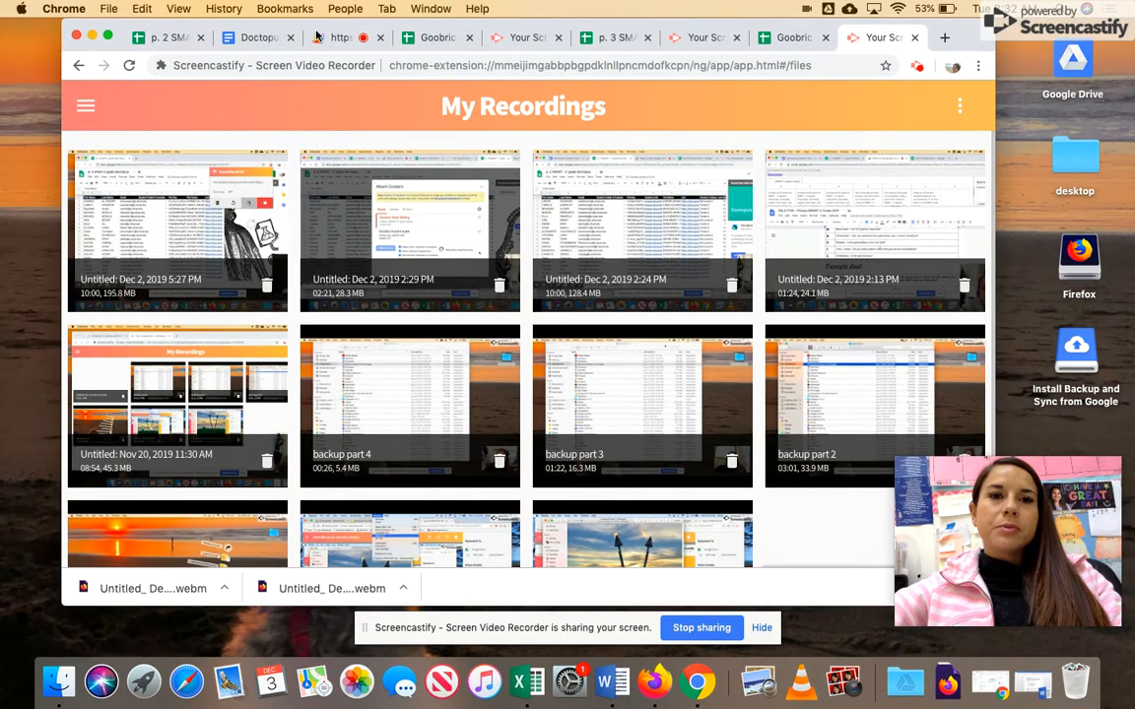
{"action": "left_click", "coordinate": [336, 37]}
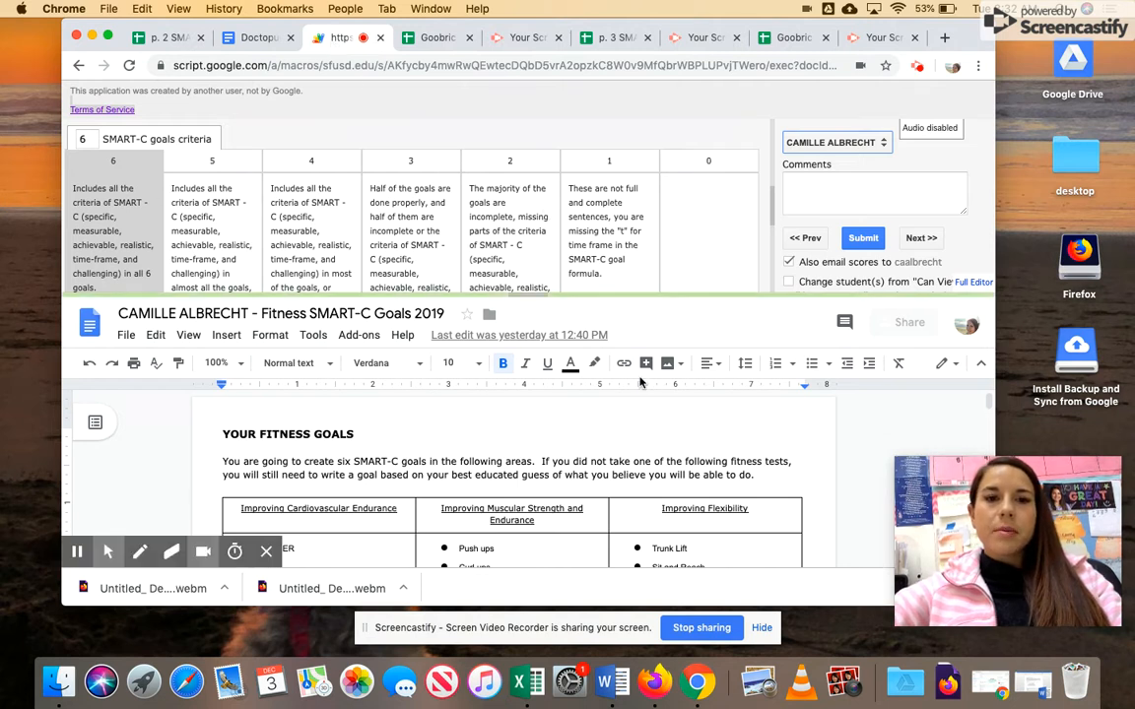
- Read through the student's goals document and score the SMART-C goals criterion at 6
{"action": "scroll", "coordinate": [622, 478], "scroll_direction": "down", "scroll_amount": 10}
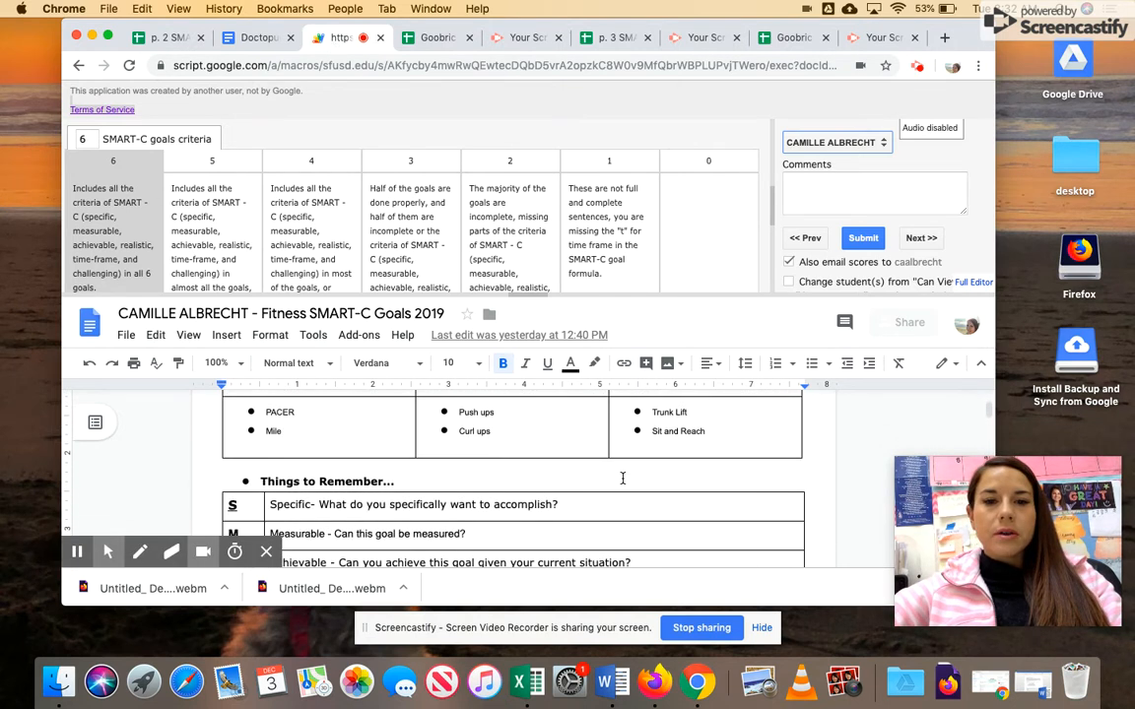
{"action": "scroll", "coordinate": [623, 478], "scroll_direction": "down", "scroll_amount": 5}
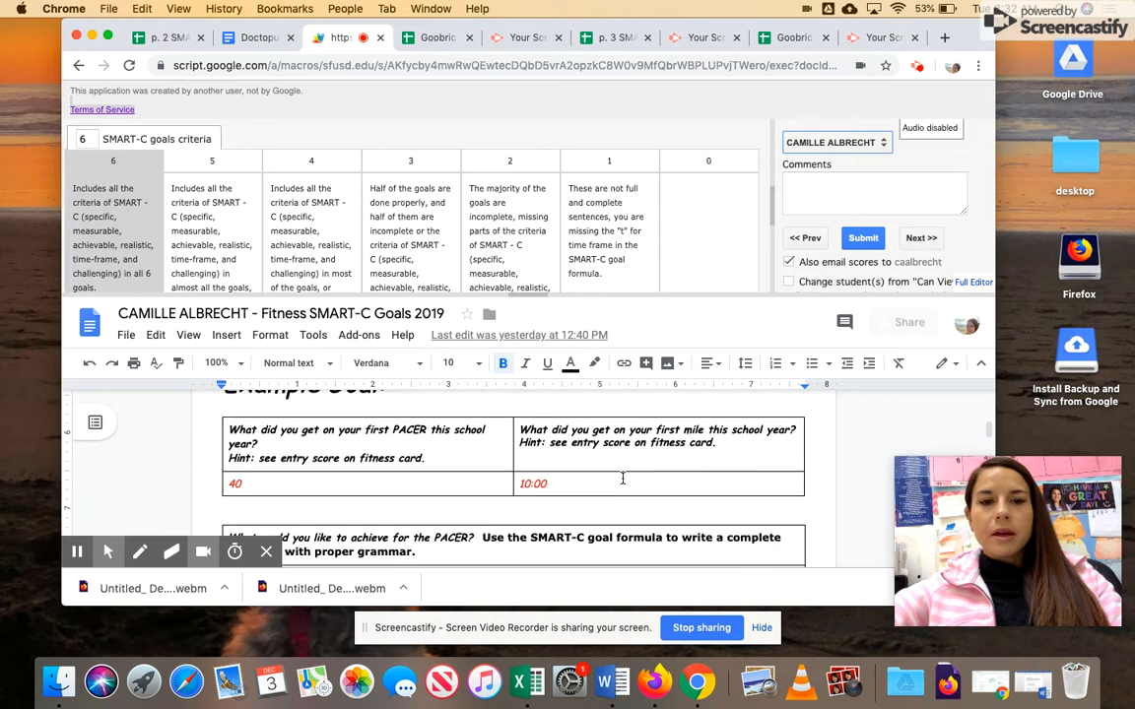
{"action": "left_click_drag", "start_coordinate": [579, 293], "coordinate": [590, 246]}
{"action": "scroll", "coordinate": [592, 443], "scroll_direction": "down", "scroll_amount": 1}
{"action": "scroll", "coordinate": [592, 444], "scroll_direction": "up", "scroll_amount": 3}
{"action": "scroll", "coordinate": [592, 443], "scroll_direction": "down", "scroll_amount": 5}
{"action": "scroll", "coordinate": [592, 444], "scroll_direction": "down", "scroll_amount": 10}
{"action": "scroll", "coordinate": [592, 444], "scroll_direction": "down", "scroll_amount": 5}
{"action": "scroll", "coordinate": [592, 443], "scroll_direction": "down", "scroll_amount": 5}
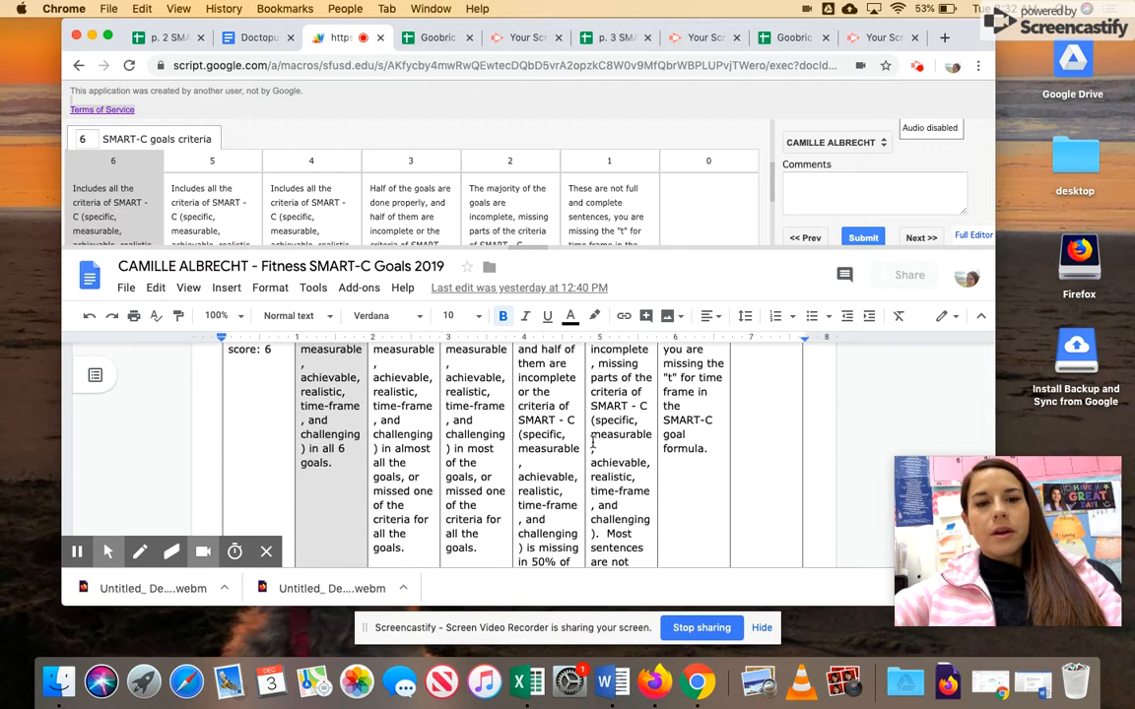
{"action": "scroll", "coordinate": [592, 443], "scroll_direction": "down", "scroll_amount": 5}
{"action": "left_click", "coordinate": [151, 217]}
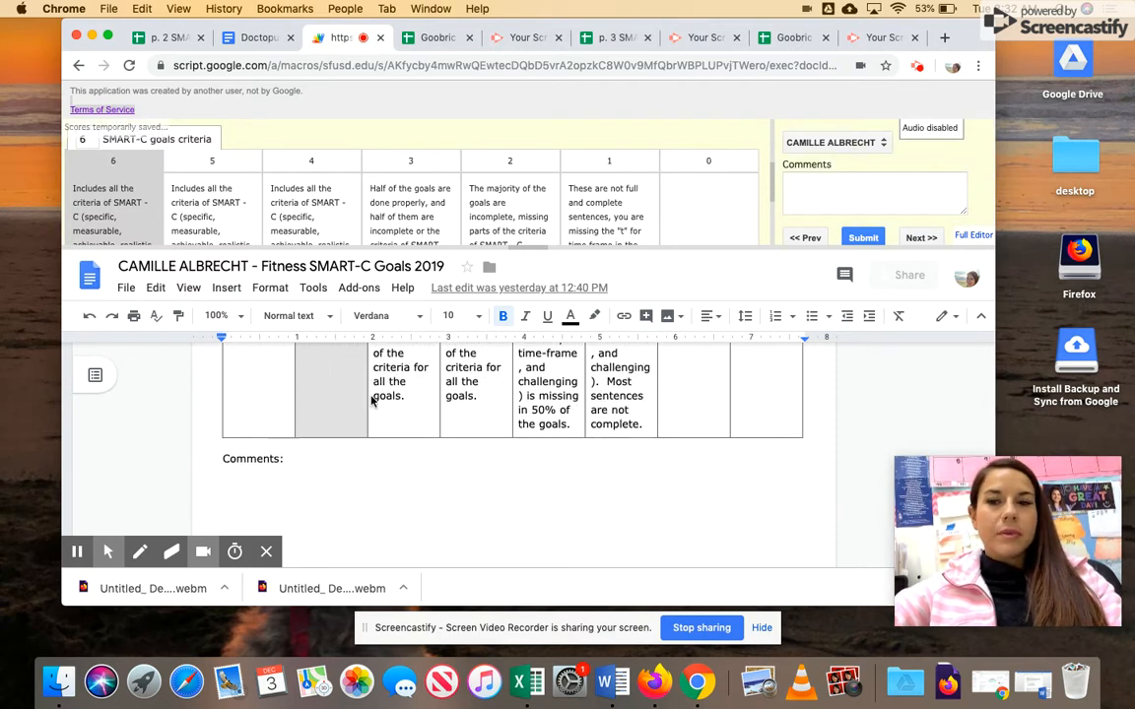
- Put the cursor in the Goobric Comments box, then go to the Doctopus & Goobric notes document
{"action": "scroll", "coordinate": [371, 399], "scroll_direction": "up", "scroll_amount": 10}
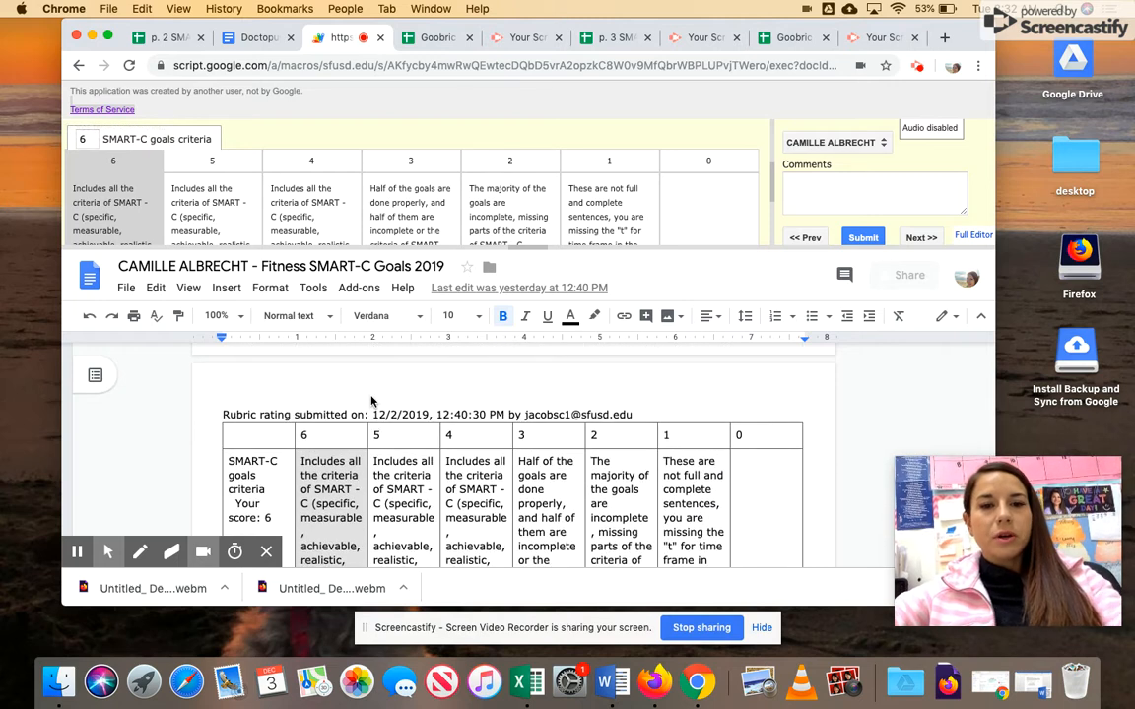
{"action": "right_click", "coordinate": [371, 398]}
{"action": "left_click", "coordinate": [348, 398]}
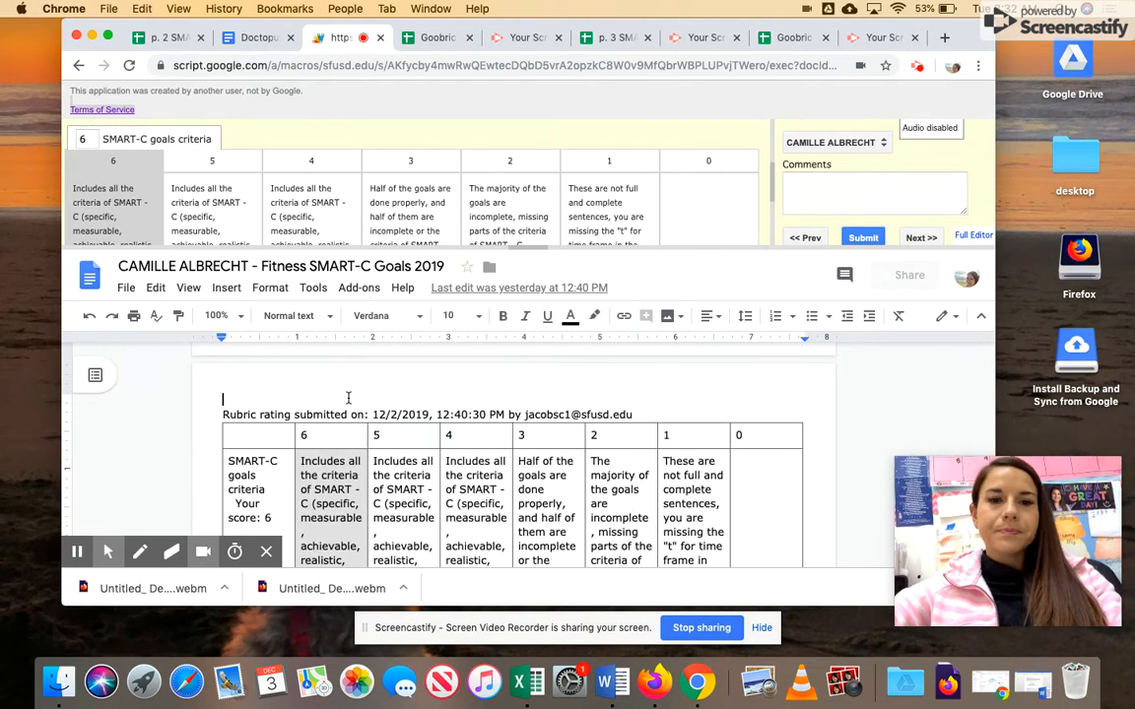
{"action": "left_click", "coordinate": [843, 194]}
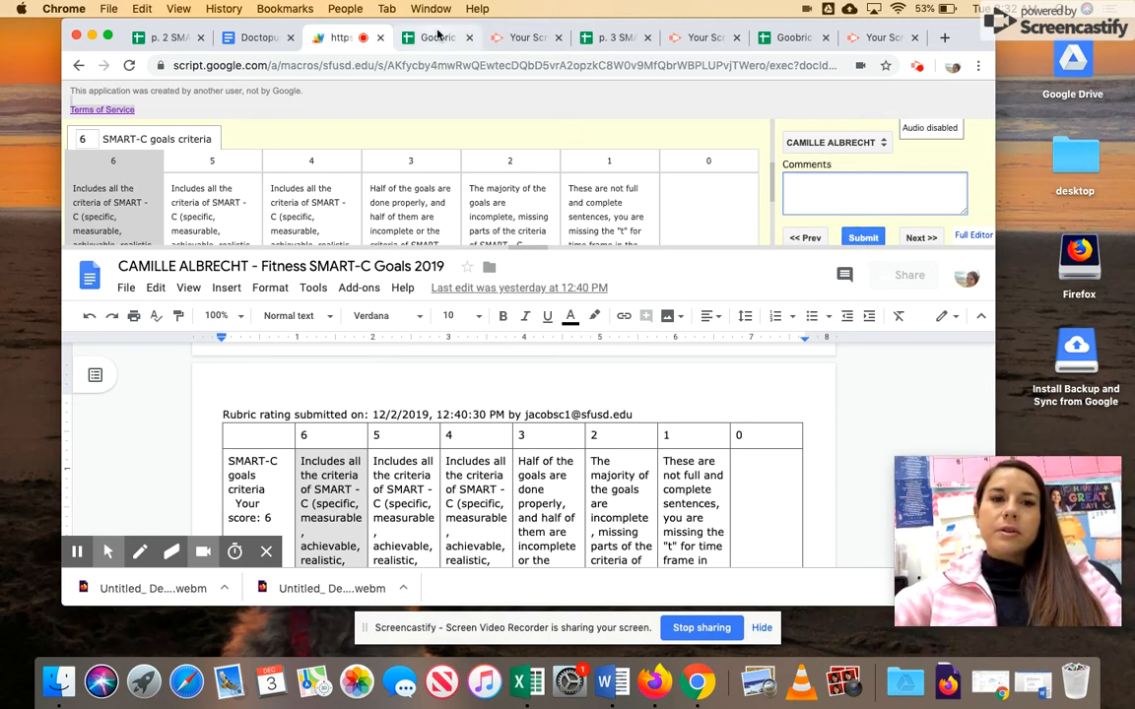
{"action": "left_click", "coordinate": [260, 36]}
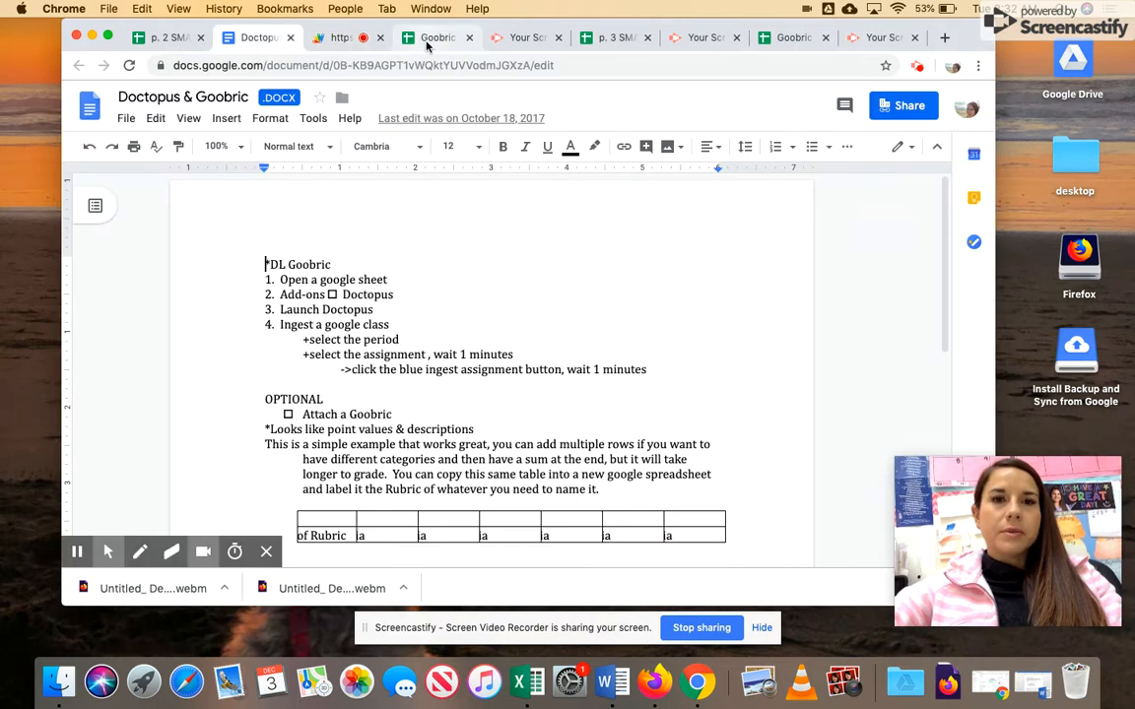
- Scroll through the p. 2 SMART - C goals doctopus roster's scores, then open a new Chrome window
{"action": "left_click", "coordinate": [169, 37]}
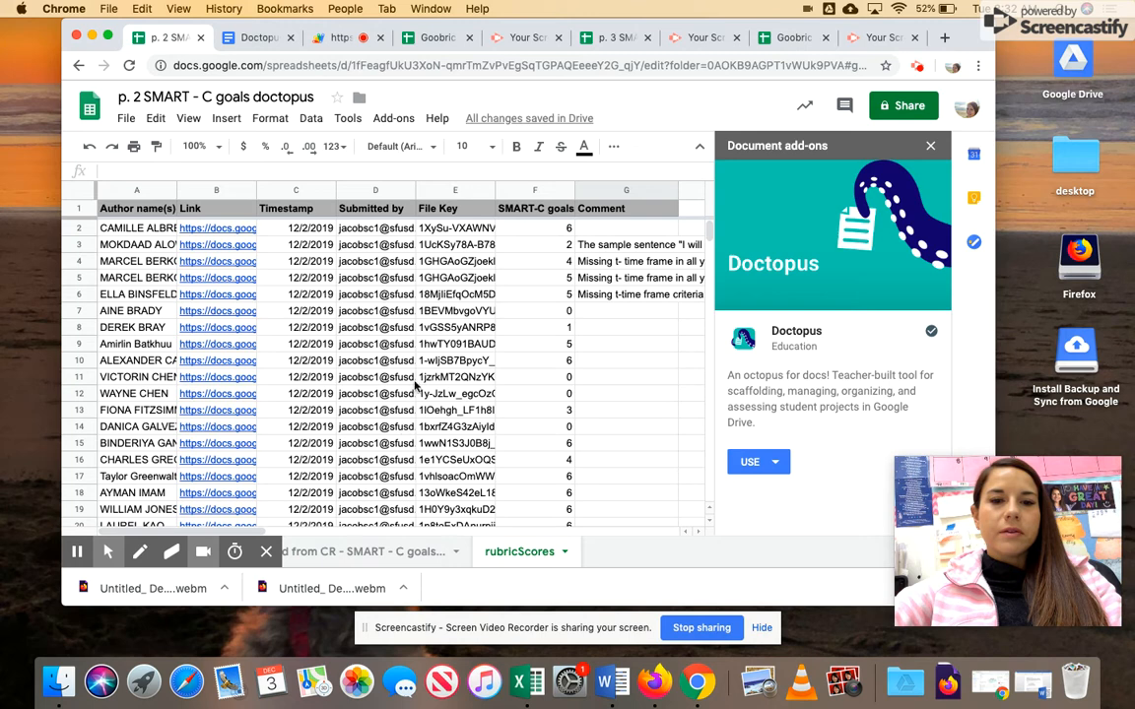
{"action": "scroll", "coordinate": [541, 463], "scroll_direction": "down", "scroll_amount": 9}
{"action": "scroll", "coordinate": [540, 435], "scroll_direction": "down", "scroll_amount": 6}
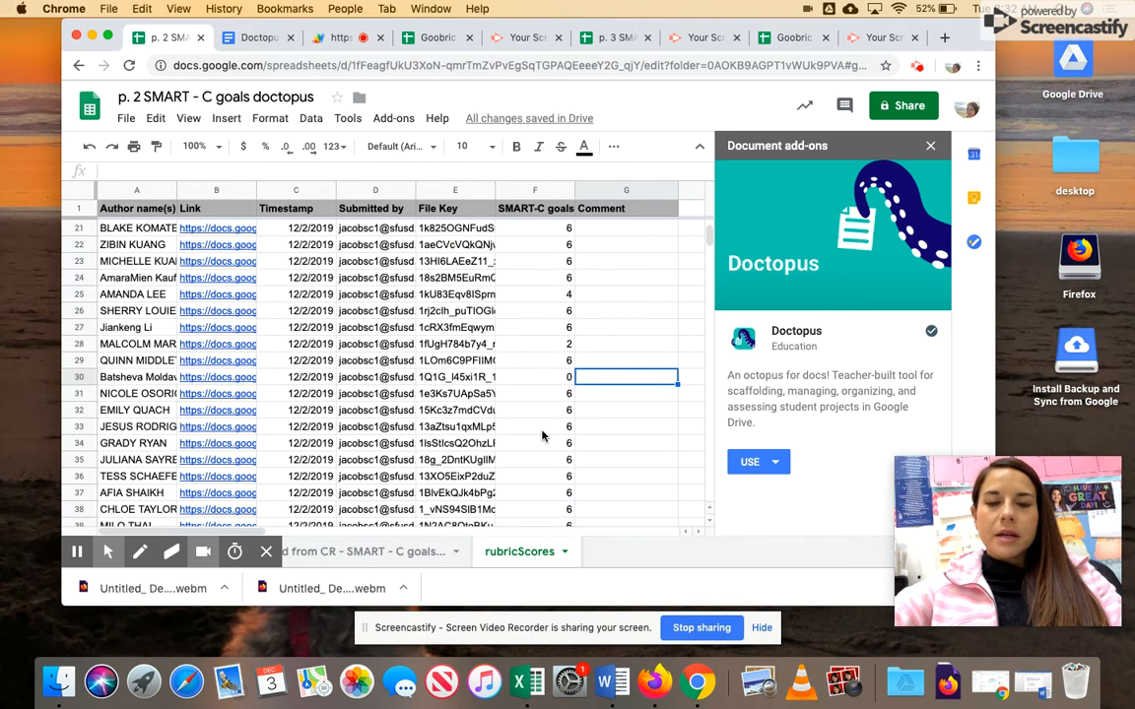
{"action": "scroll", "coordinate": [635, 371], "scroll_direction": "up", "scroll_amount": 15}
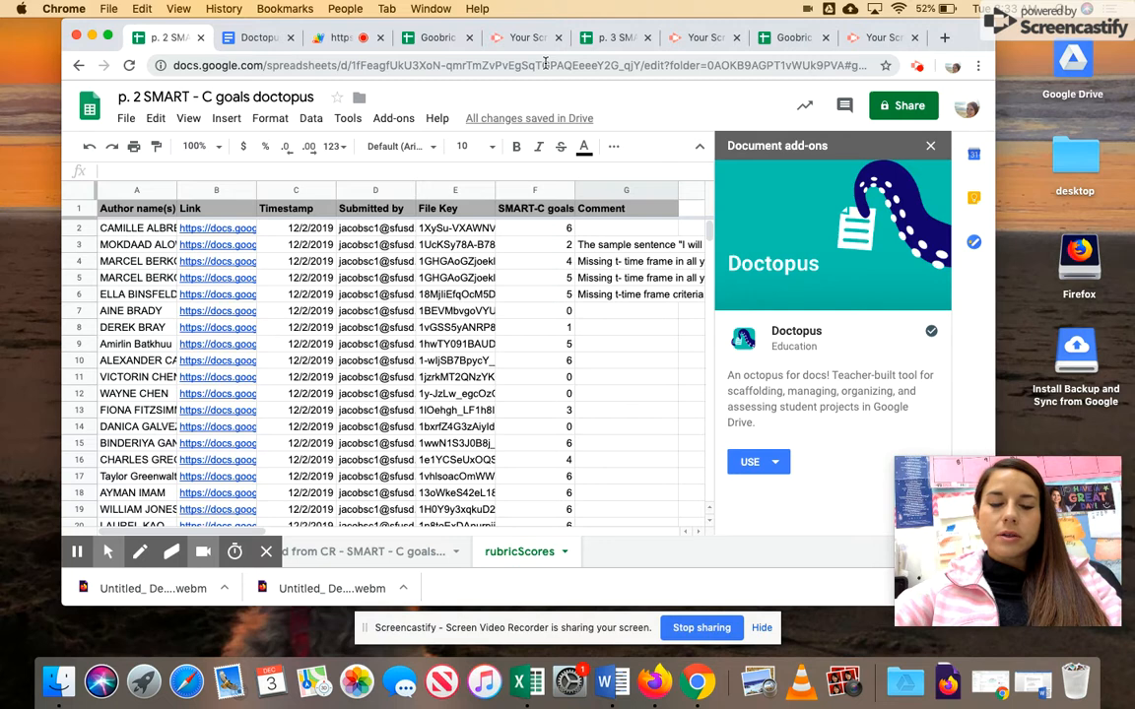
{"action": "key", "text": "super+n"}
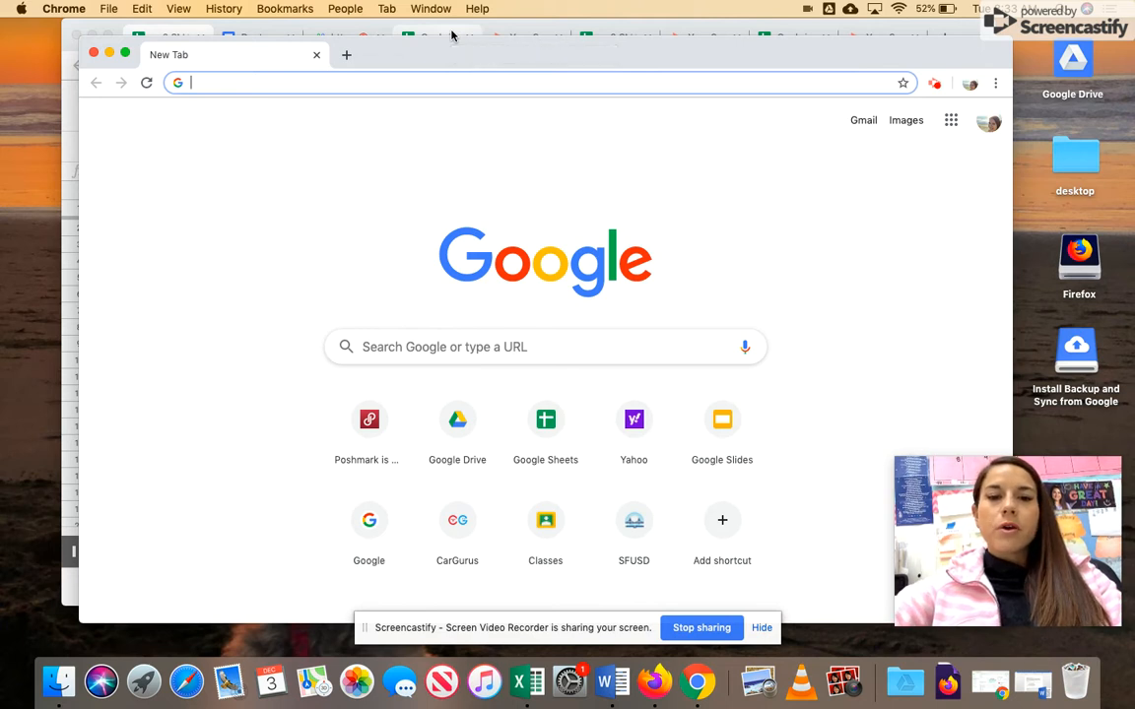
- Create a blank spreadsheet from the Google Sheets home page and close the extra window
{"action": "left_click", "coordinate": [546, 437]}
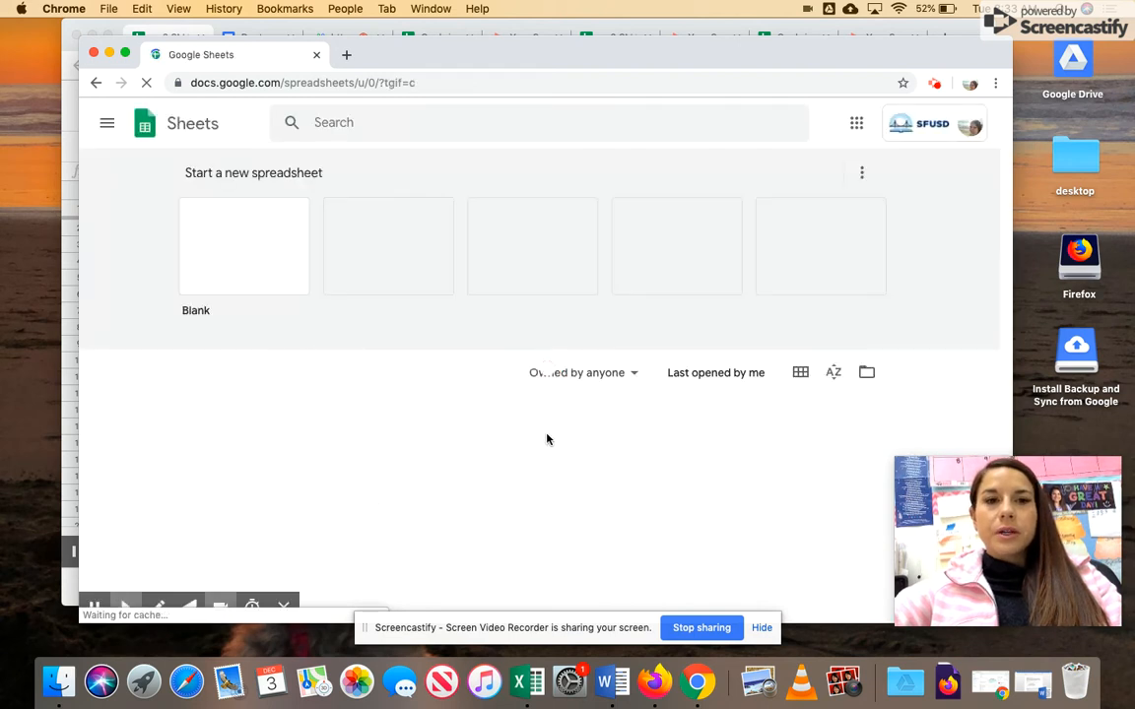
{"action": "left_click", "coordinate": [245, 254]}
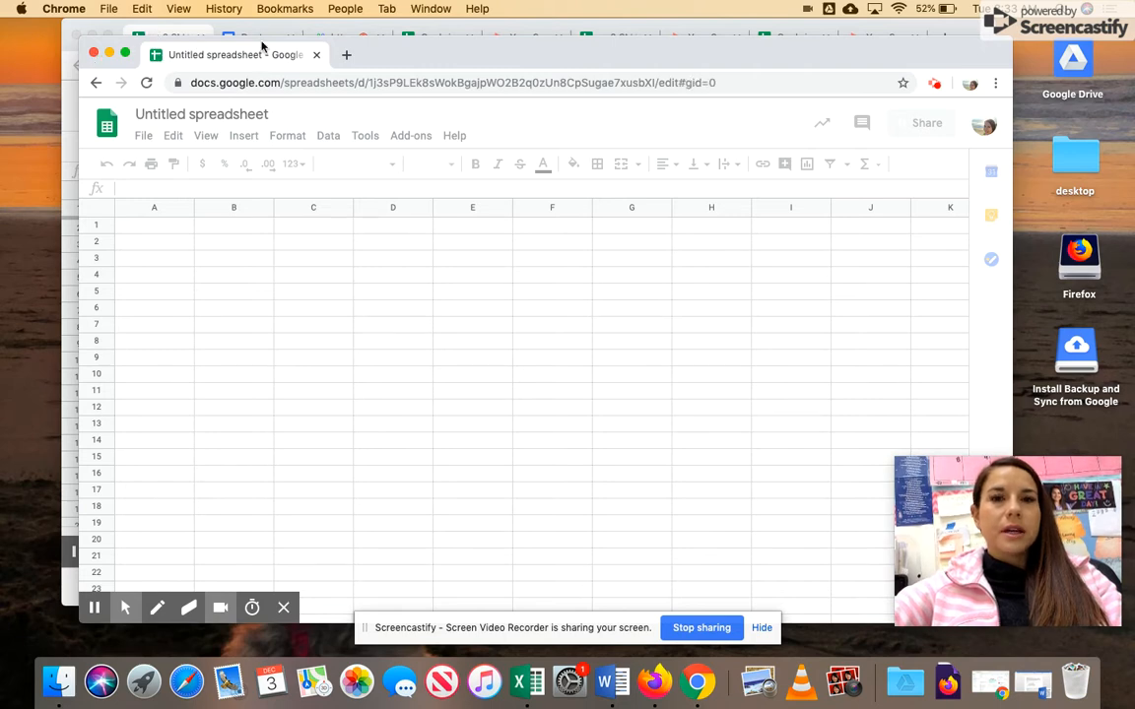
{"action": "left_click", "coordinate": [94, 54]}
- In the Goobric "assignment title" sheet, enter 6, 5, 4, 3, 2, 1, 0 across B1–H1, ending at A2
{"action": "left_click", "coordinate": [771, 45]}
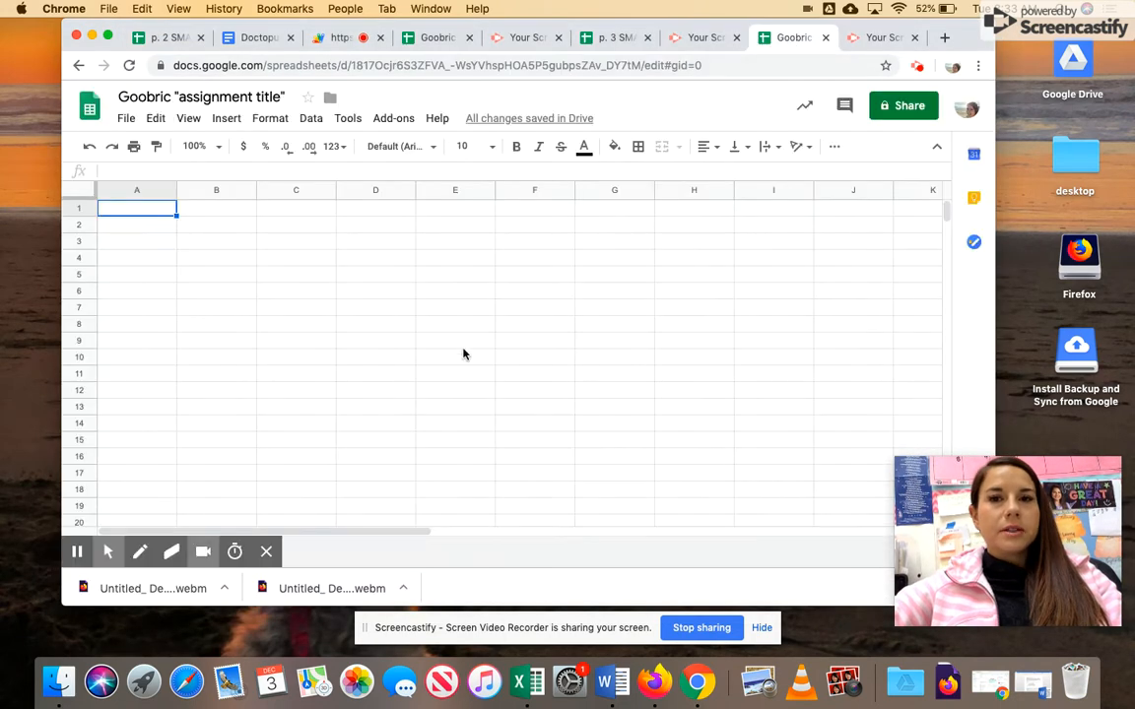
{"action": "left_click", "coordinate": [159, 98]}
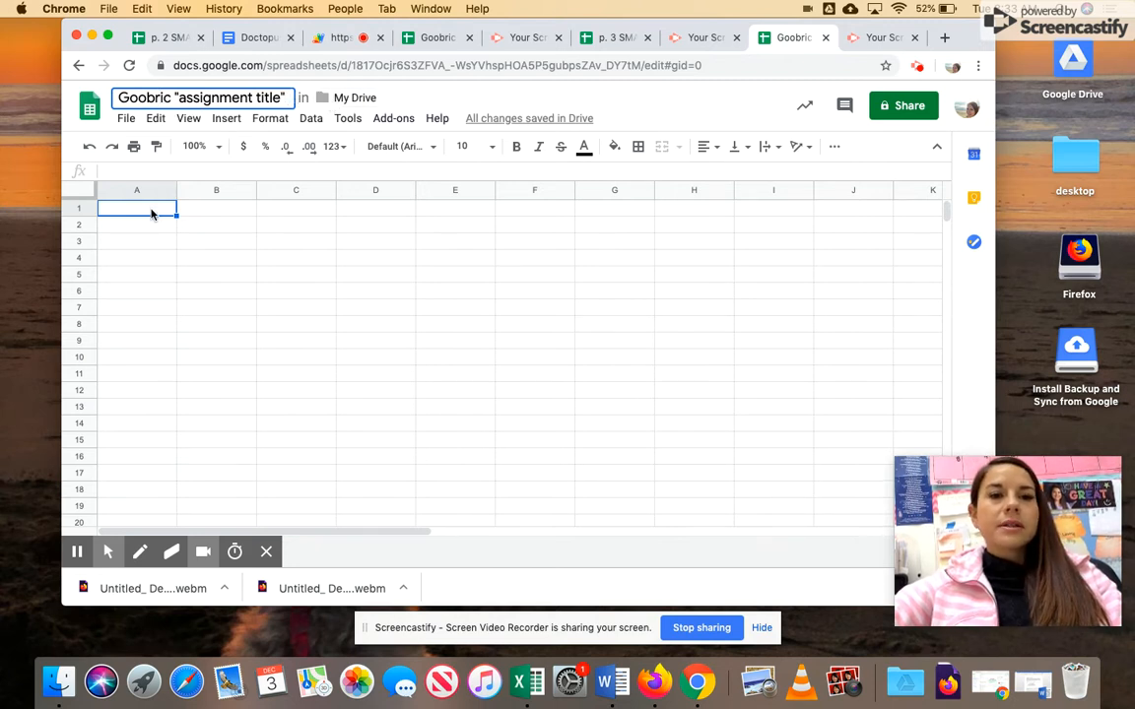
{"action": "left_click", "coordinate": [217, 211]}
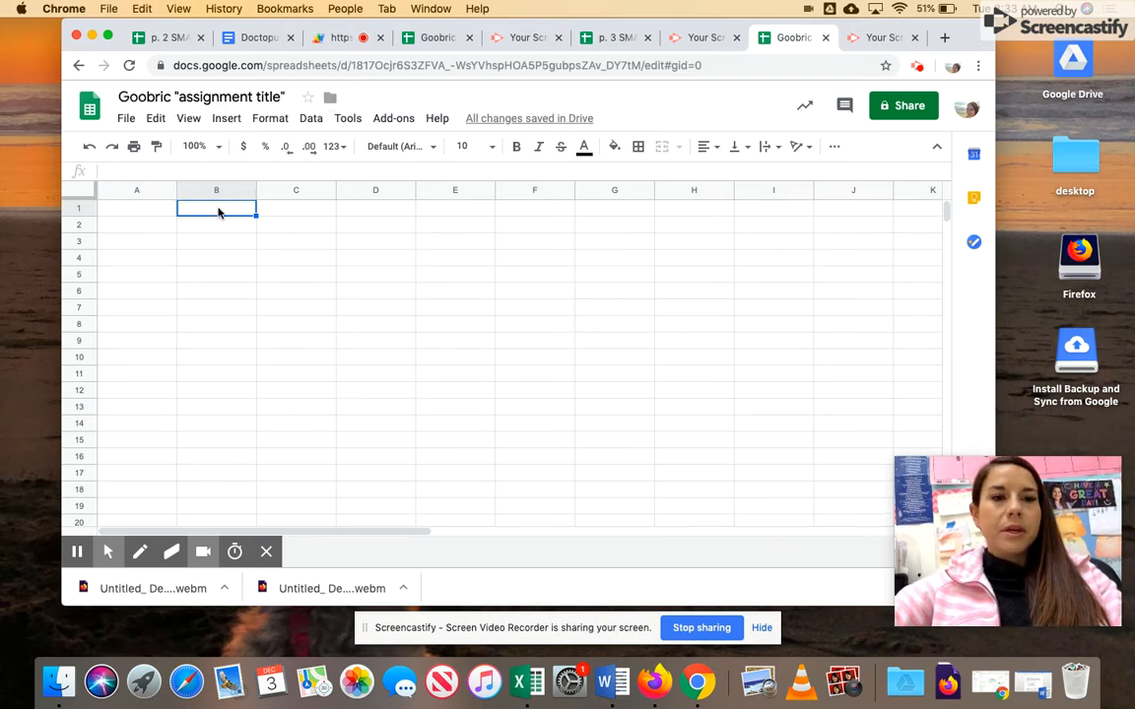
{"action": "type", "text": "6"}
{"action": "key", "text": "Tab"}
{"action": "type", "text": "5"}
{"action": "key", "text": "Tab"}
{"action": "type", "text": "4"}
{"action": "key", "text": "Tab"}
{"action": "type", "text": "3"}
{"action": "key", "text": "Tab"}
{"action": "type", "text": "2"}
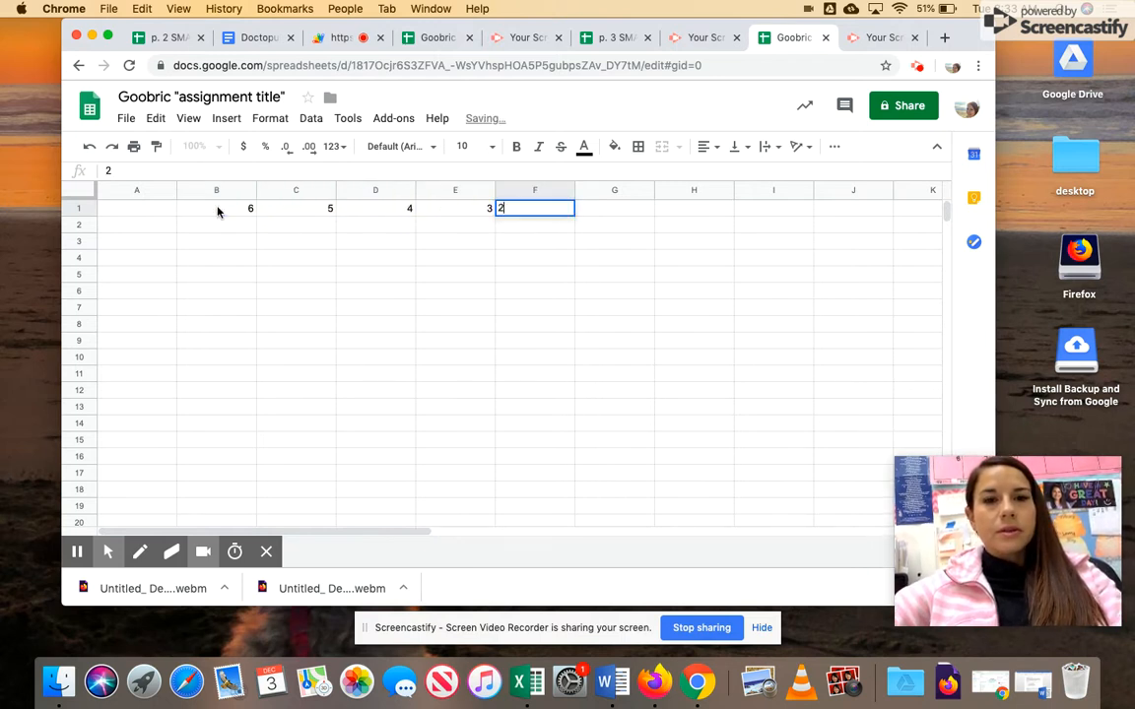
{"action": "key", "text": "Tab"}
{"action": "type", "text": "1"}
{"action": "key", "text": "Tab"}
{"action": "type", "text": "0"}
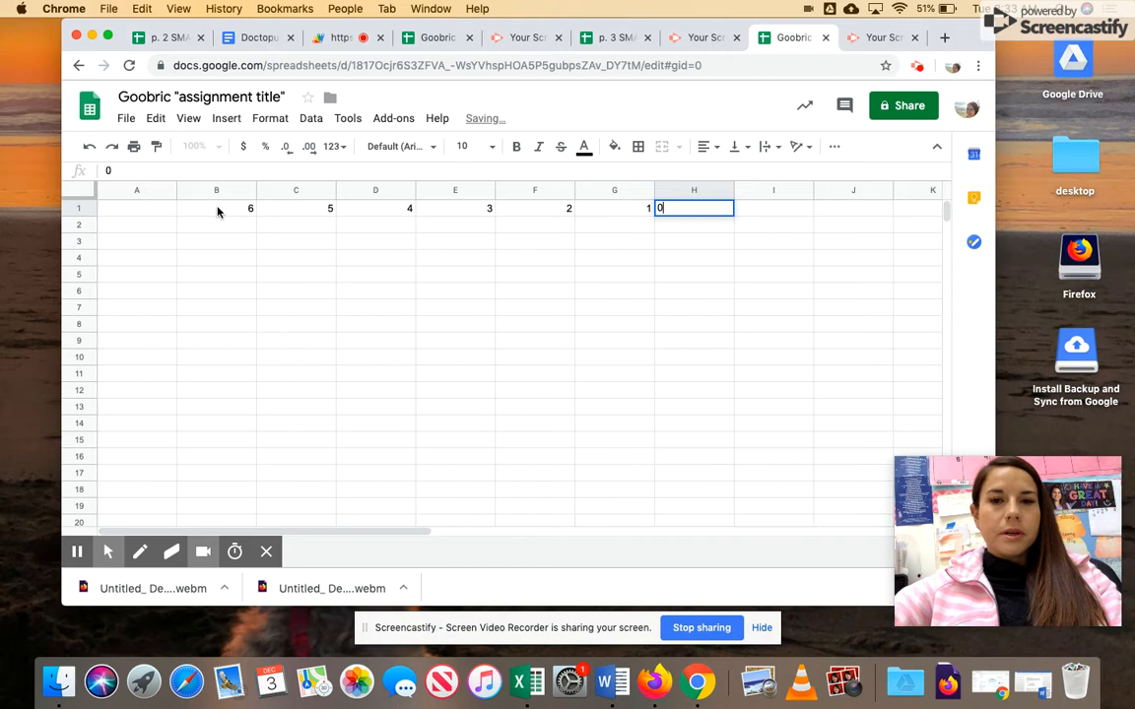
{"action": "key", "text": "Down"}
{"action": "key", "text": "Left"}
{"action": "key", "text": "Left"}
{"action": "key", "text": "Left"}
{"action": "key", "text": "Left"}
{"action": "key", "text": "Left"}
{"action": "key", "text": "Left"}
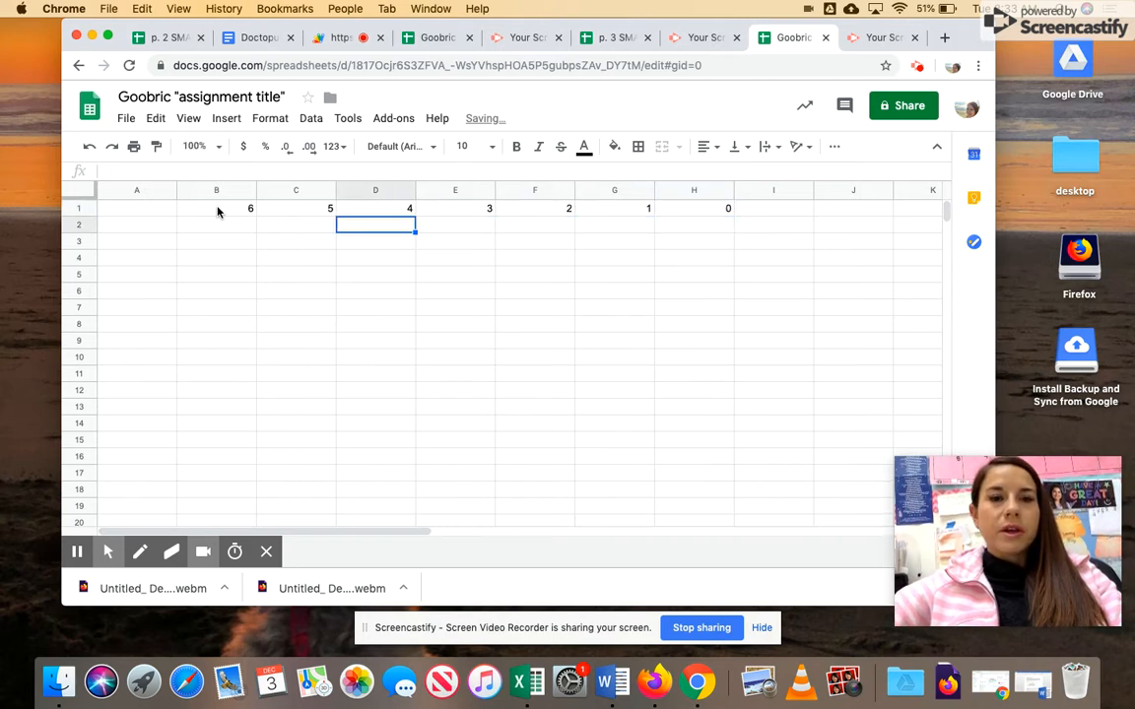
{"action": "key", "text": "Left"}
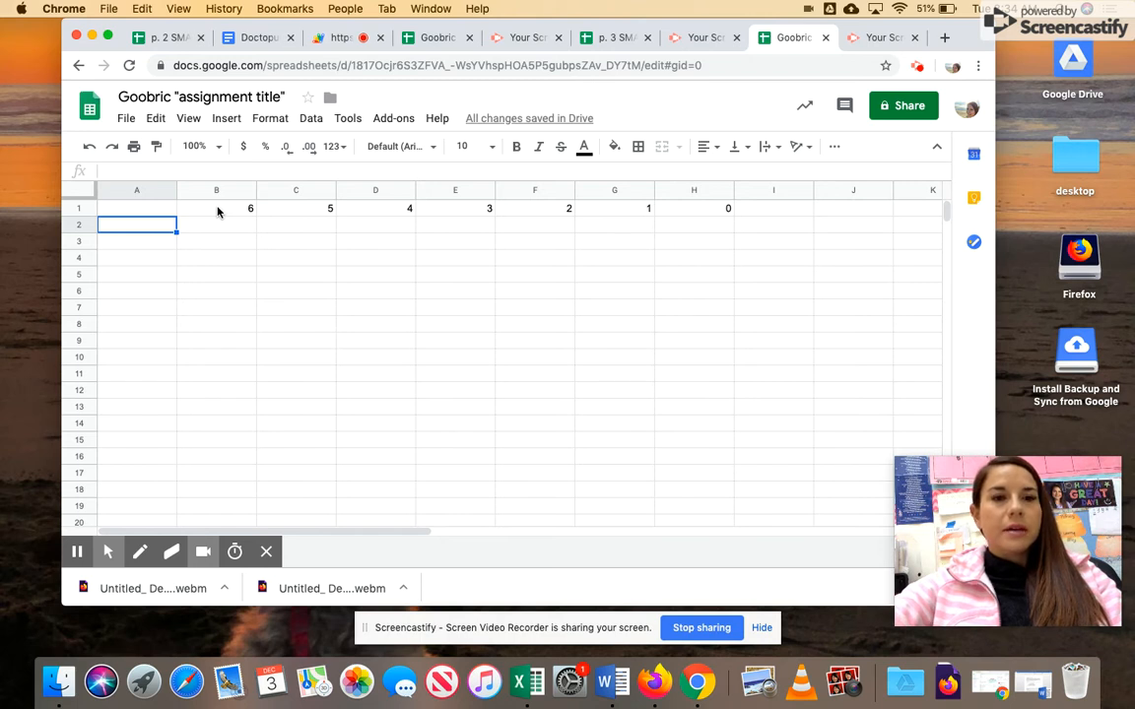
- Enter "One Week Fitness Plan Criteria" in A2 and make row 2 taller
{"action": "type", "text": "O"}
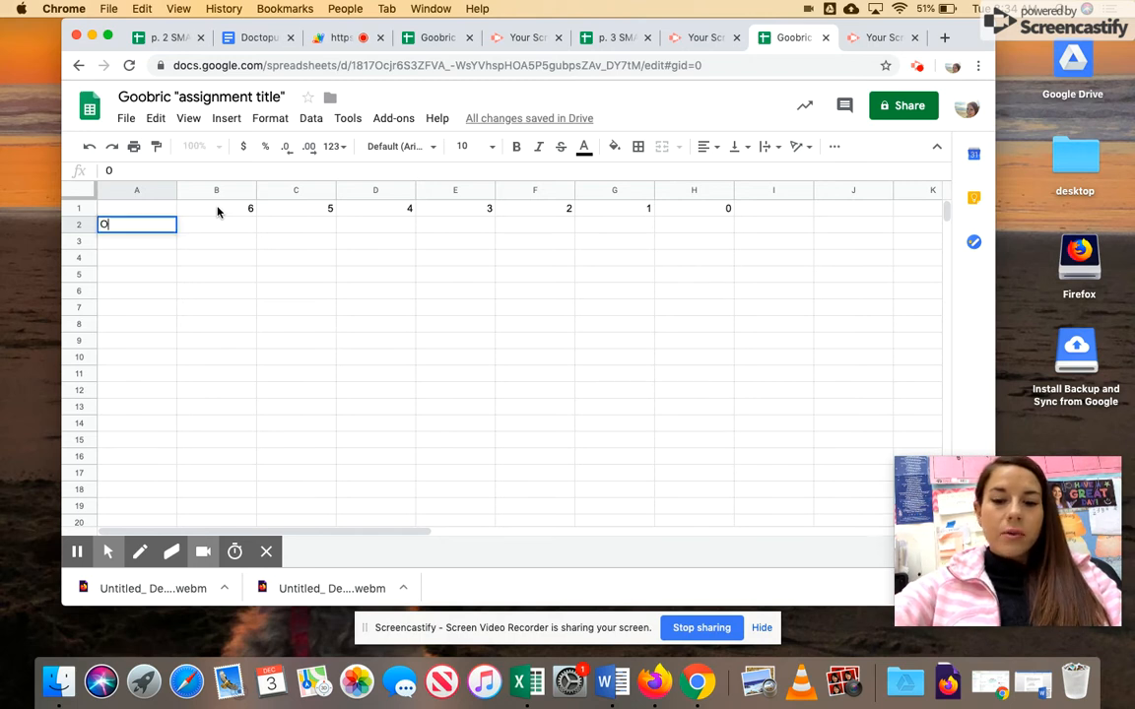
{"action": "type", "text": "ne Week "}
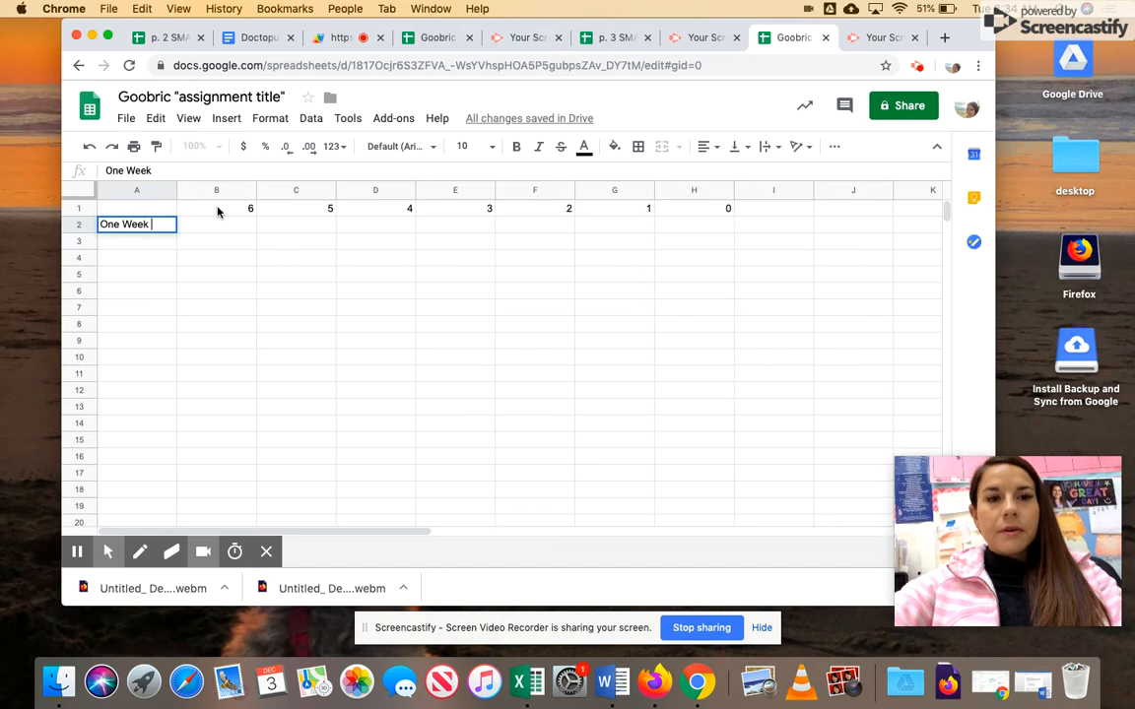
{"action": "type", "text": "Fitness Plan Criteria"}
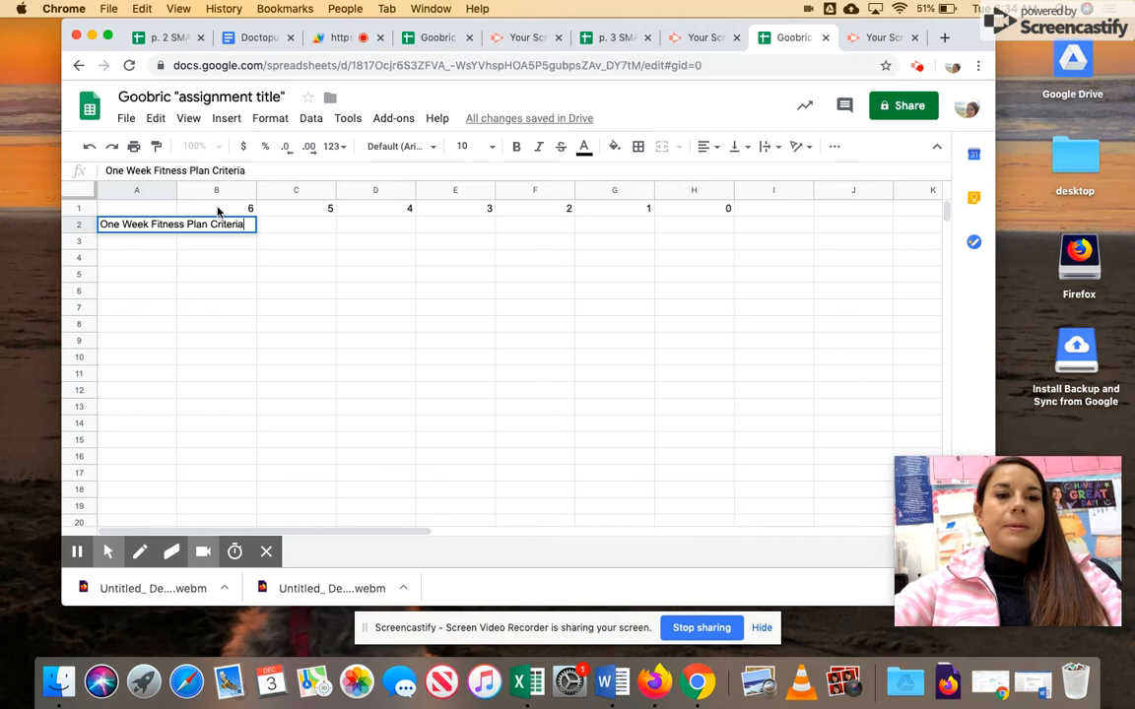
{"action": "key", "text": "Tab"}
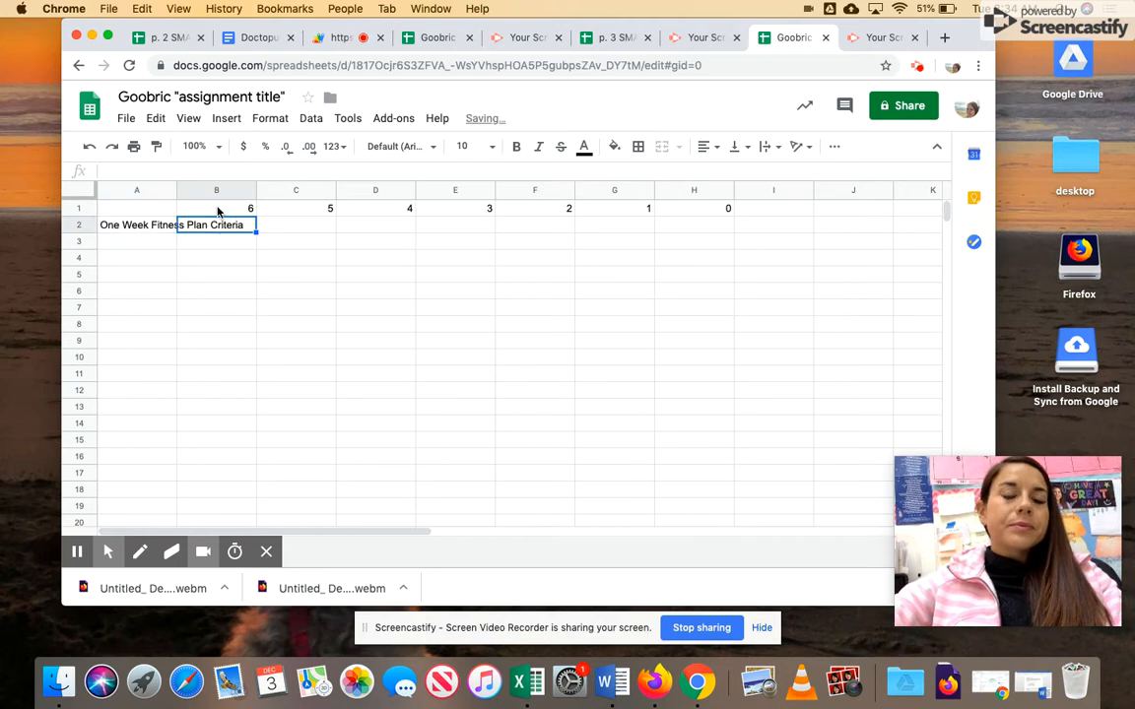
{"action": "left_click_drag", "start_coordinate": [82, 233], "coordinate": [86, 274]}
- Set A2's text wrapping to Wrap, then select B2 and open the Add-ons menu
{"action": "left_click", "coordinate": [113, 241]}
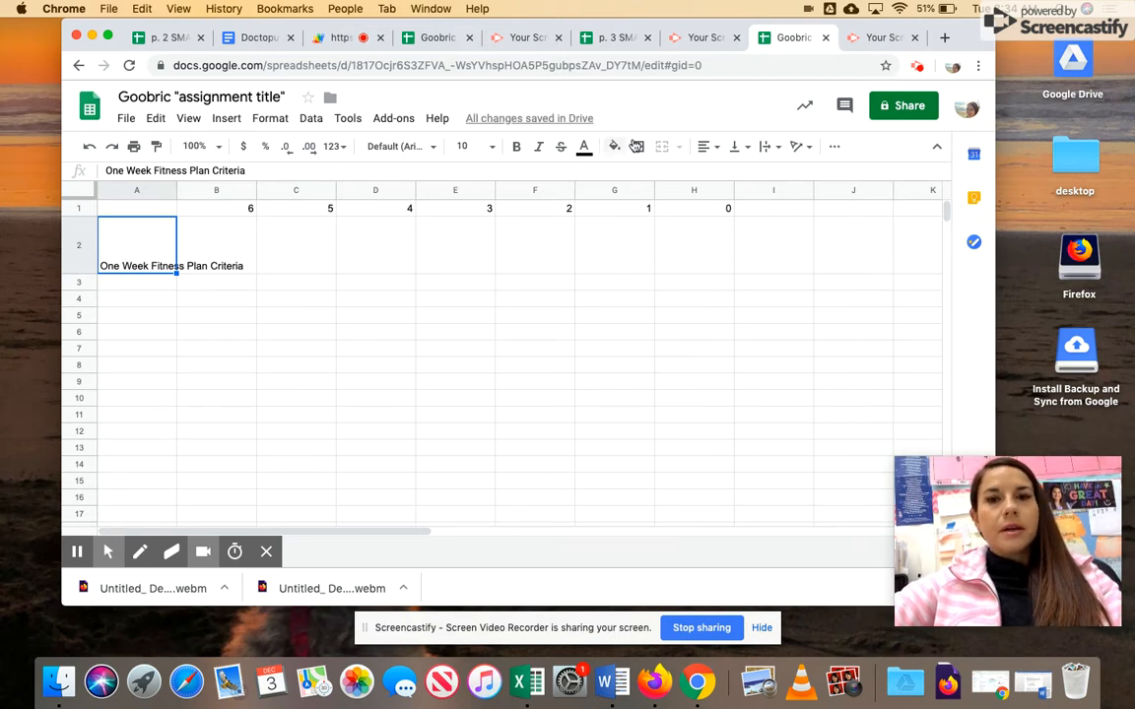
{"action": "left_click", "coordinate": [765, 147]}
{"action": "left_click", "coordinate": [791, 174]}
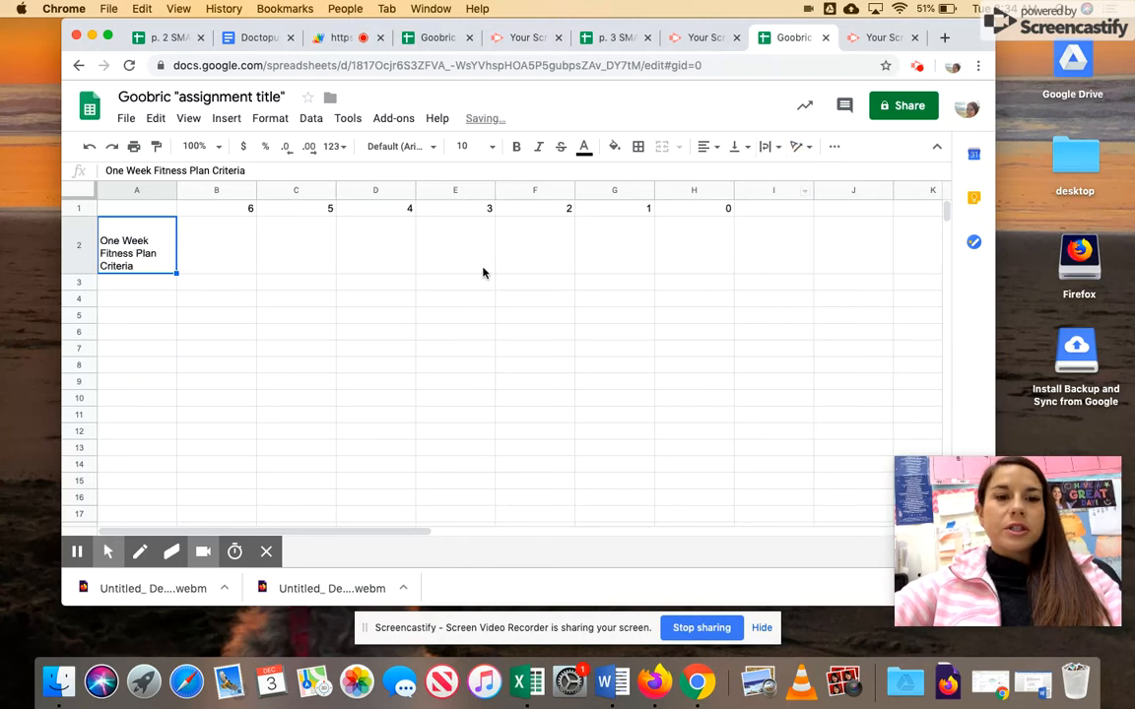
{"action": "left_click", "coordinate": [217, 262]}
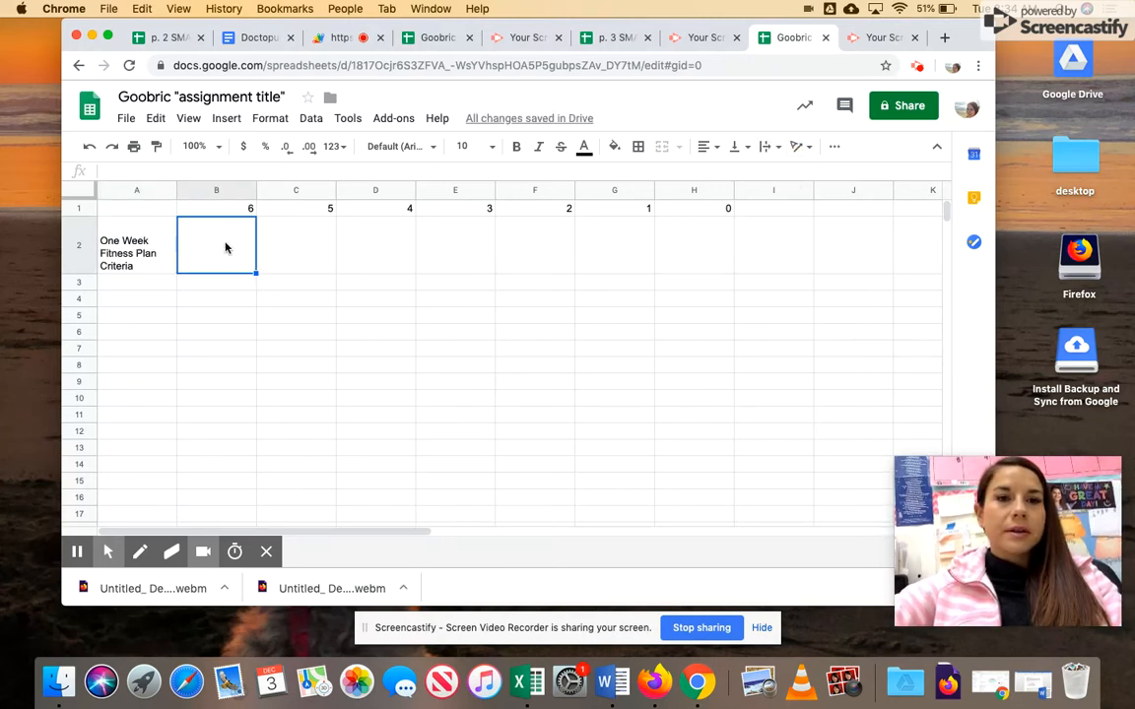
{"action": "left_click", "coordinate": [384, 119]}
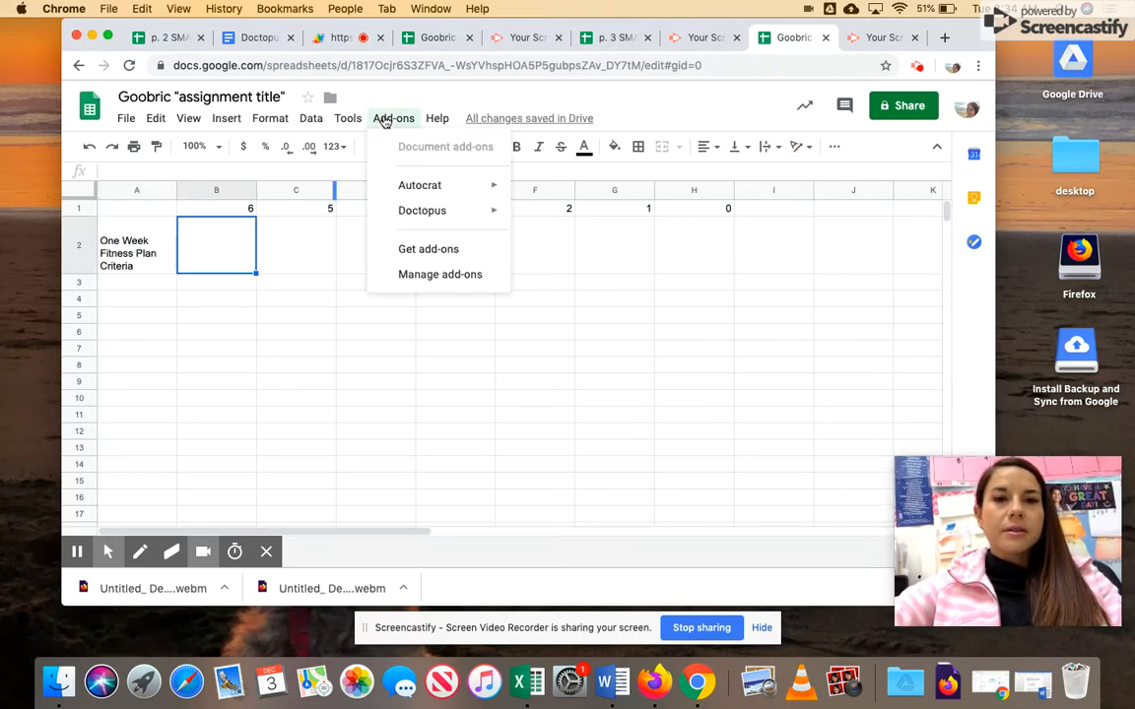
{"action": "left_click", "coordinate": [428, 250]}
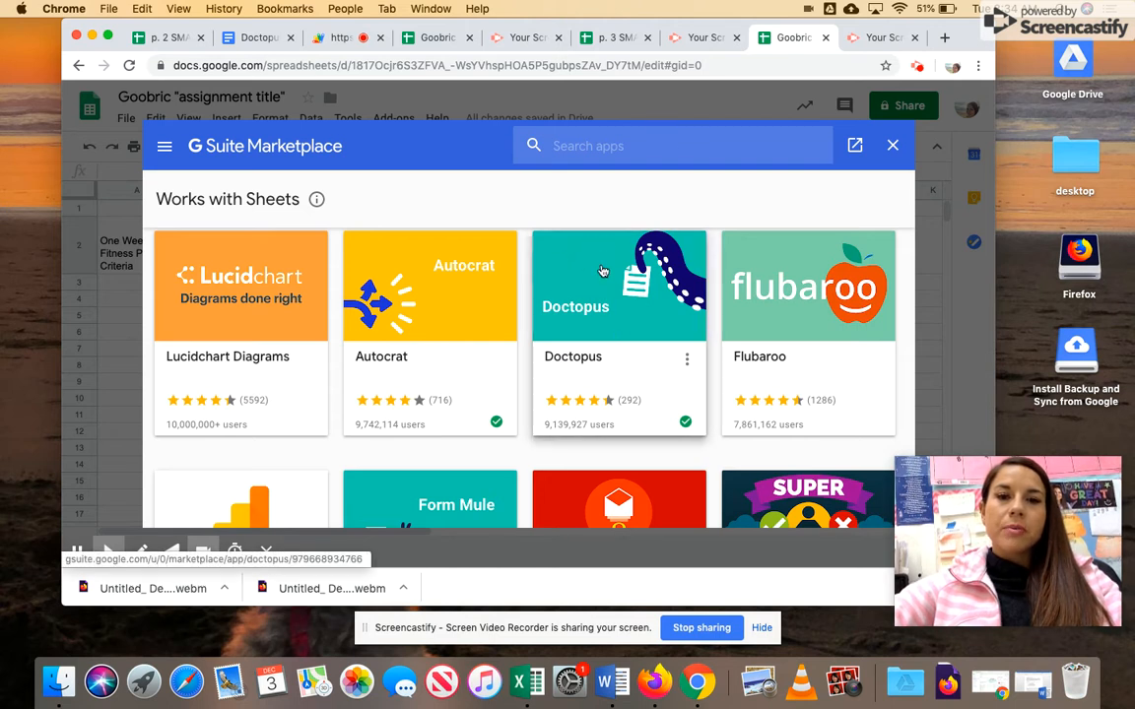
{"action": "left_click", "coordinate": [615, 144]}
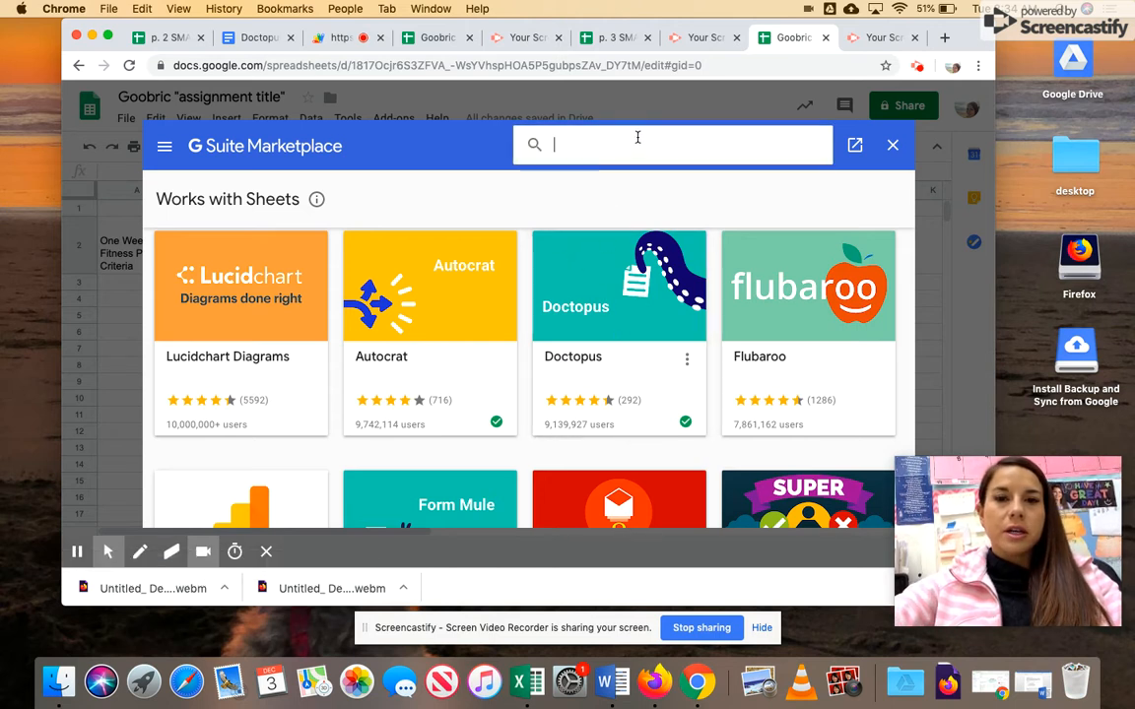
{"action": "type", "text": "Doctopus"}
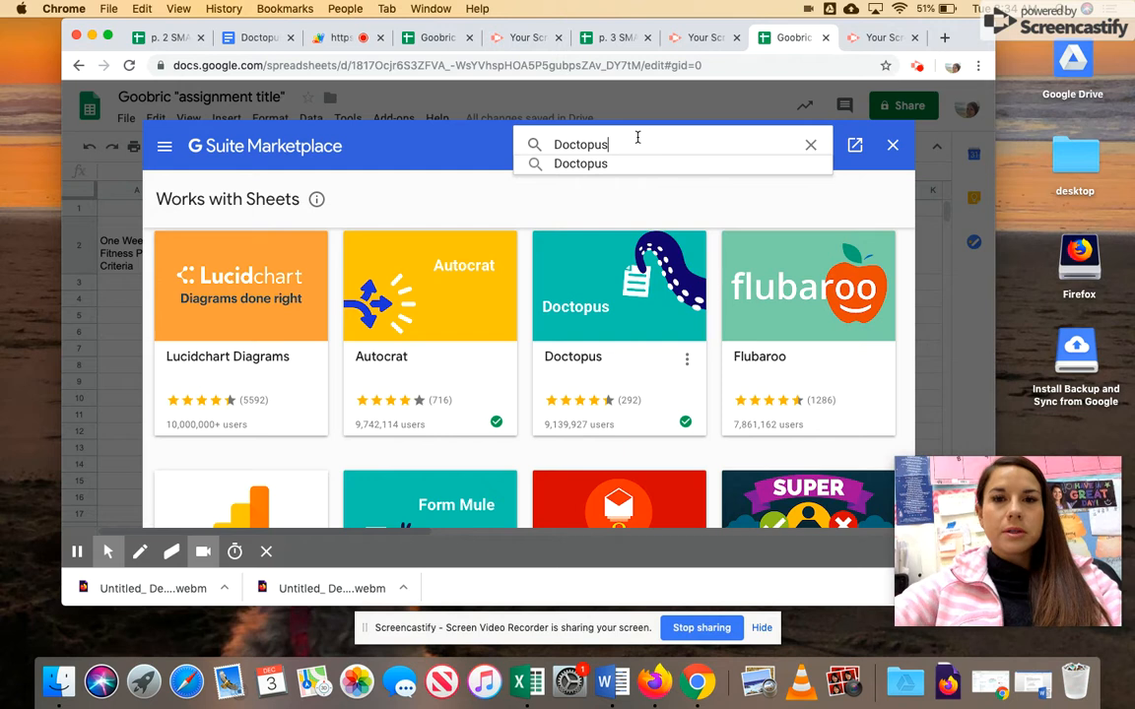
{"action": "left_click_drag", "start_coordinate": [648, 145], "coordinate": [521, 132]}
{"action": "key", "text": "BackSpace"}
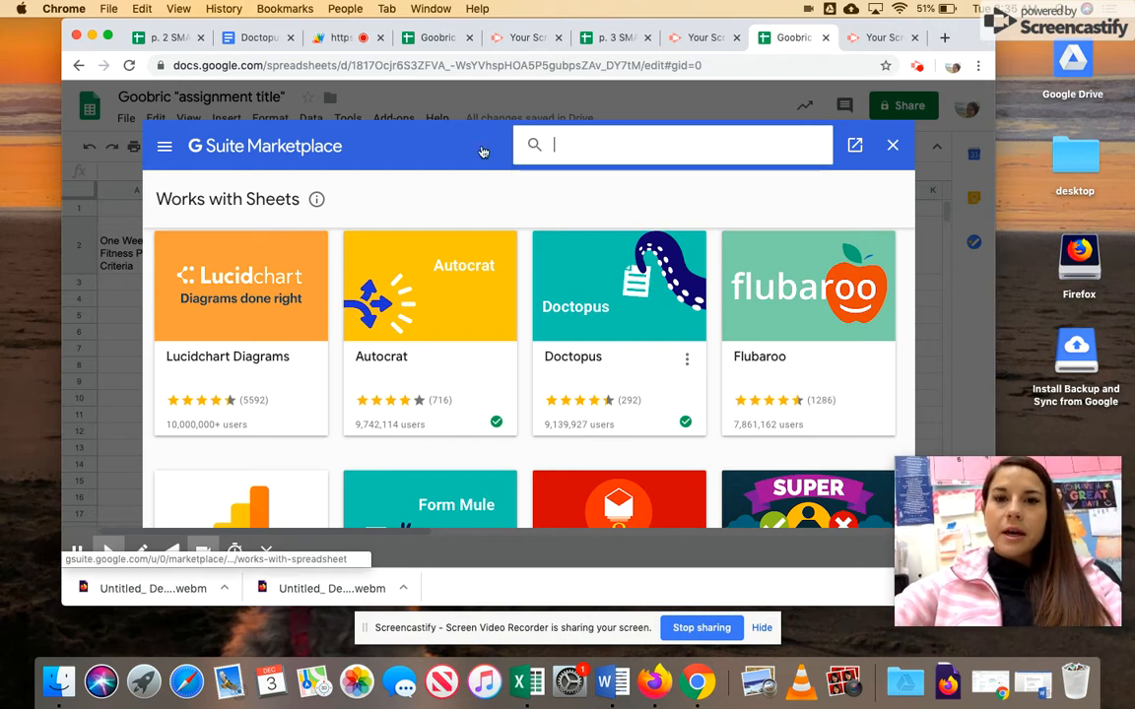
{"action": "left_click", "coordinate": [892, 145]}
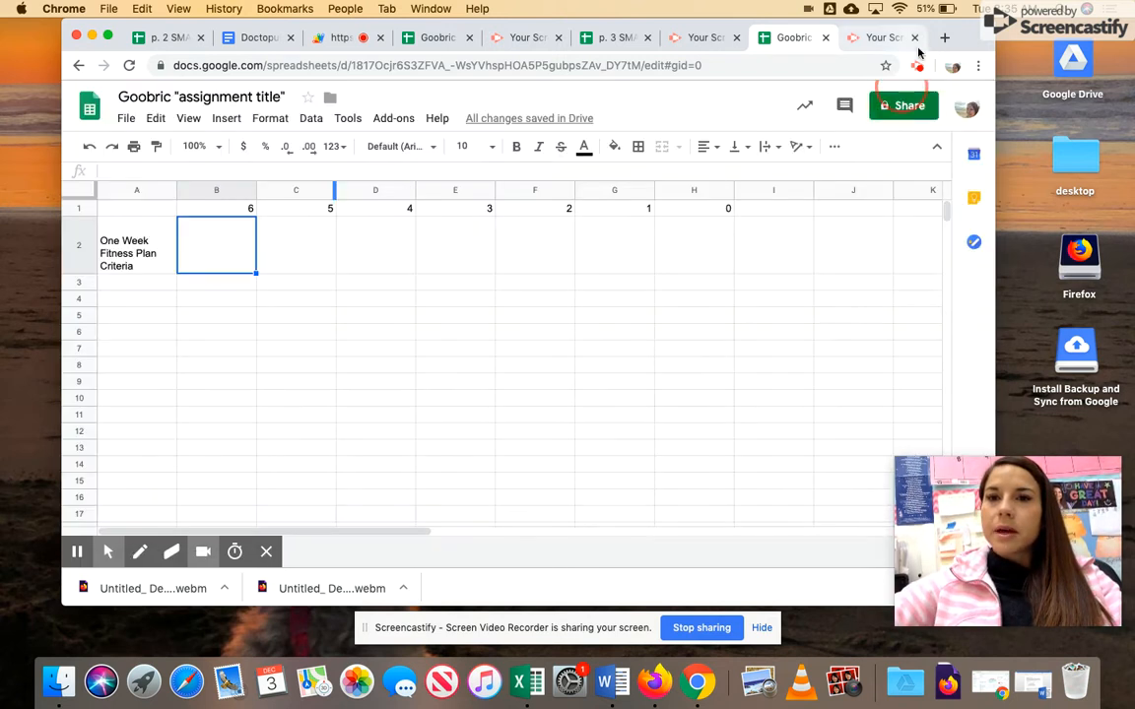
{"action": "left_click", "coordinate": [916, 69]}
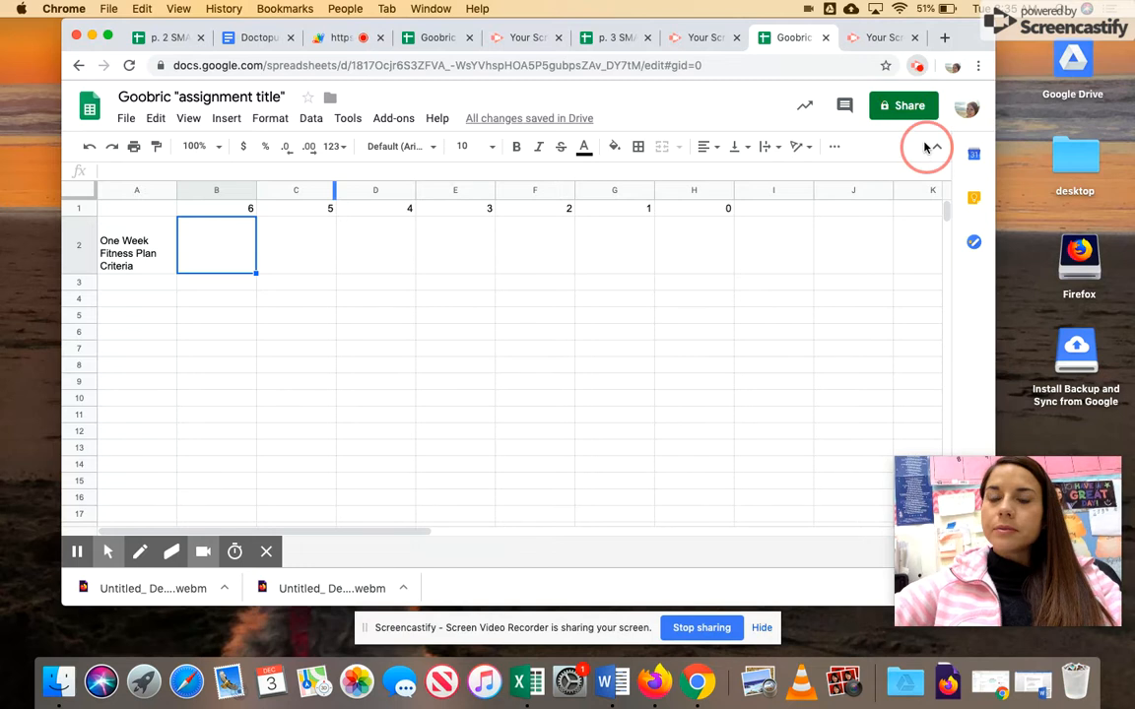
{"action": "left_click", "coordinate": [827, 235]}
{"action": "left_click", "coordinate": [830, 236]}
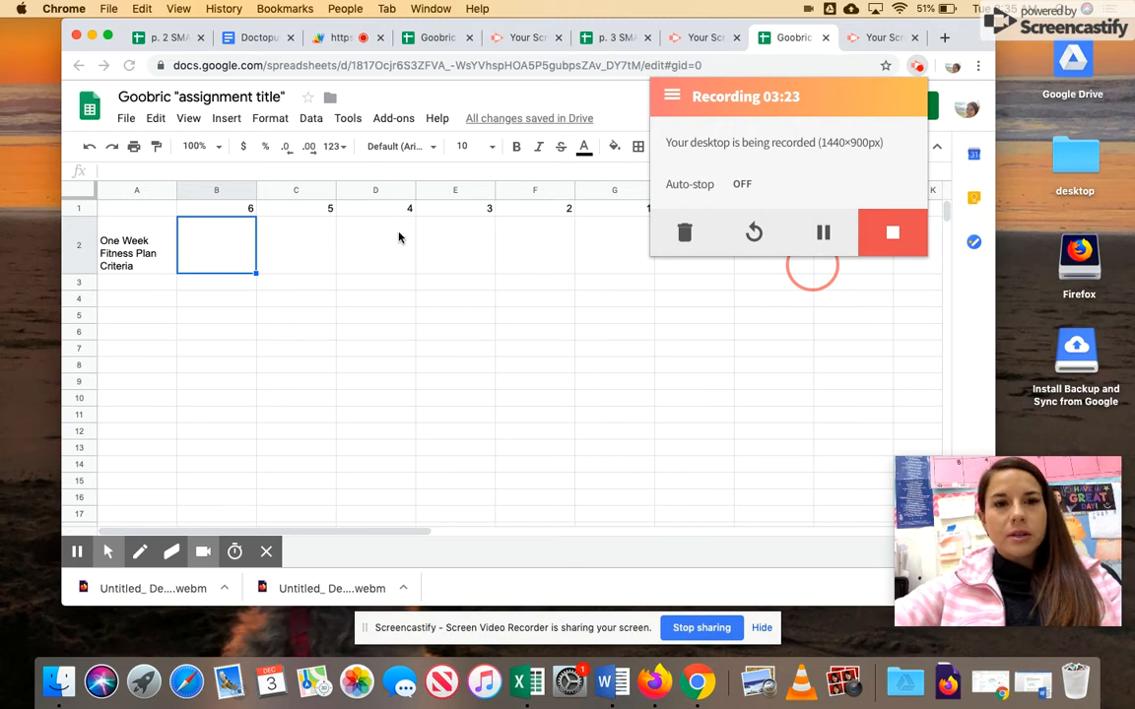
{"action": "left_click", "coordinate": [401, 305]}
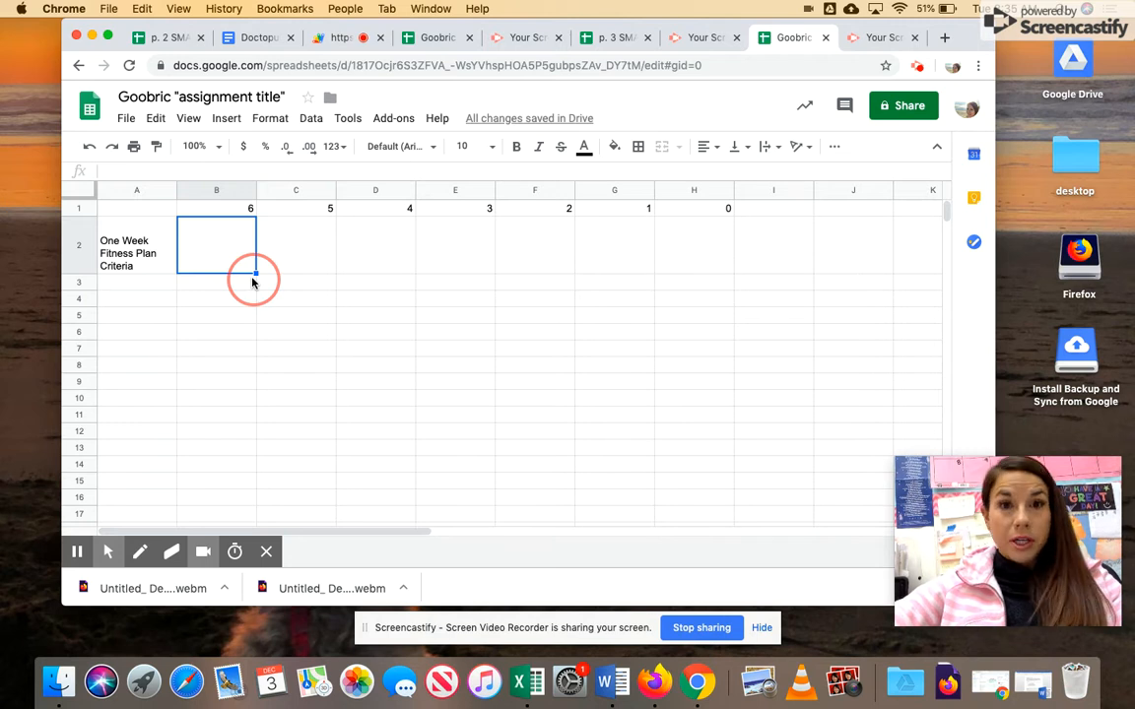
- In a new window, start a blank spreadsheet from sheets.google.com
{"action": "key", "text": "super+n"}
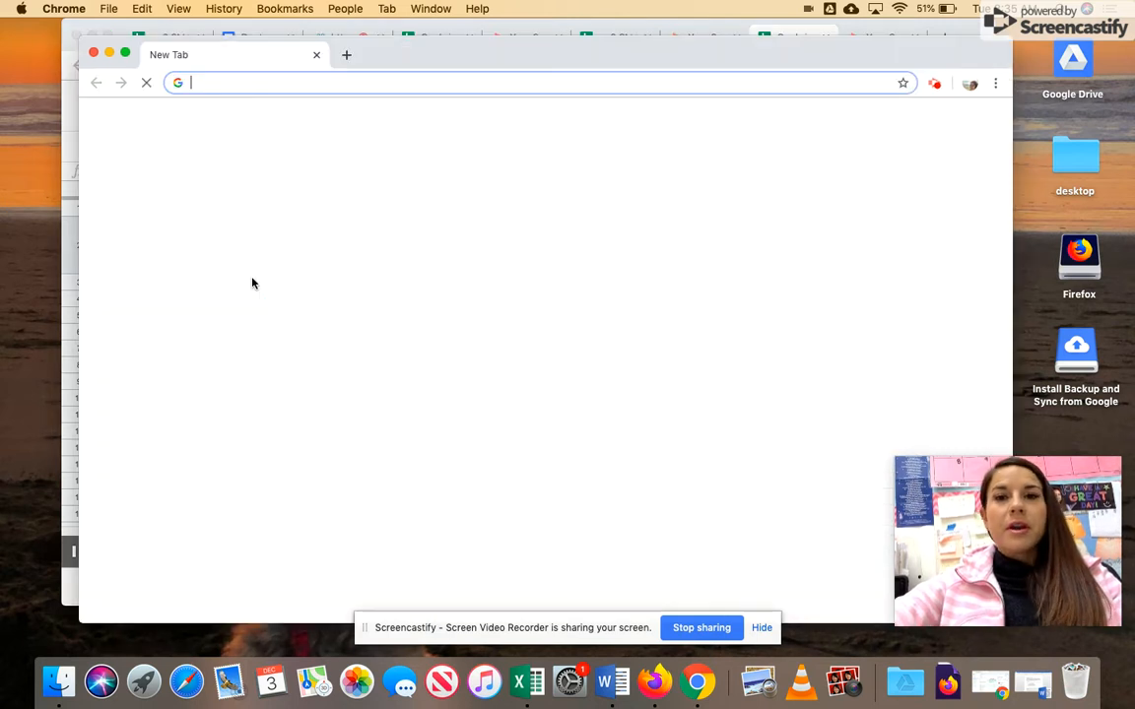
{"action": "type", "text": "sh"}
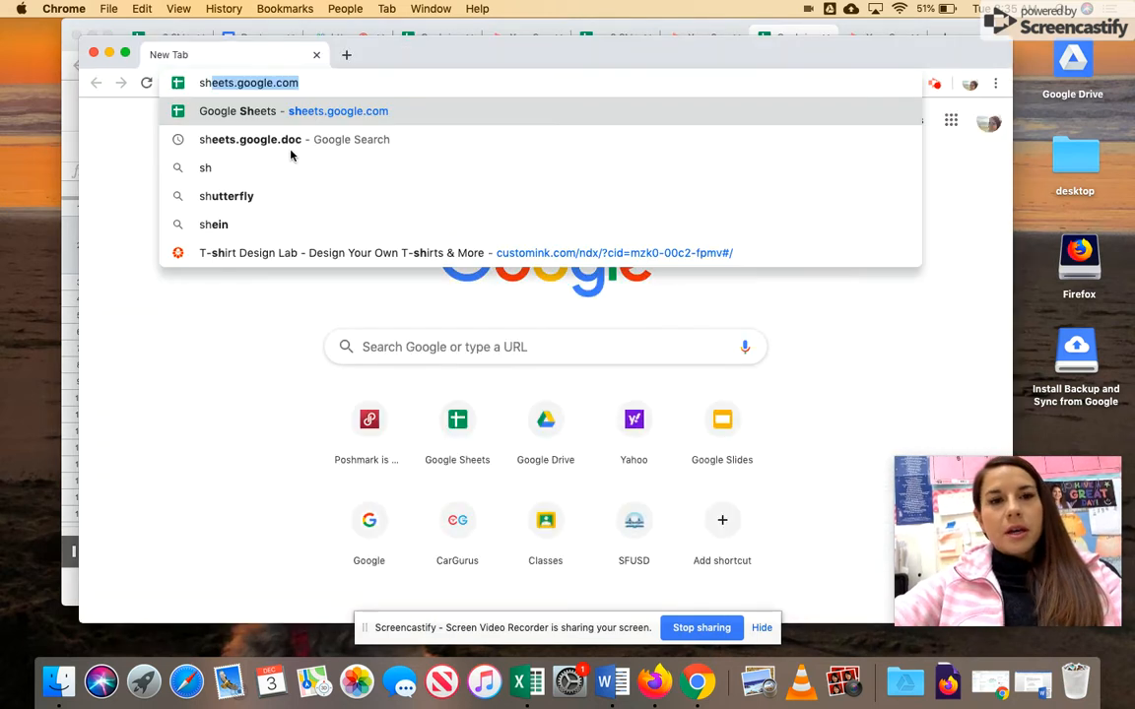
{"action": "type", "text": "eets.google.com"}
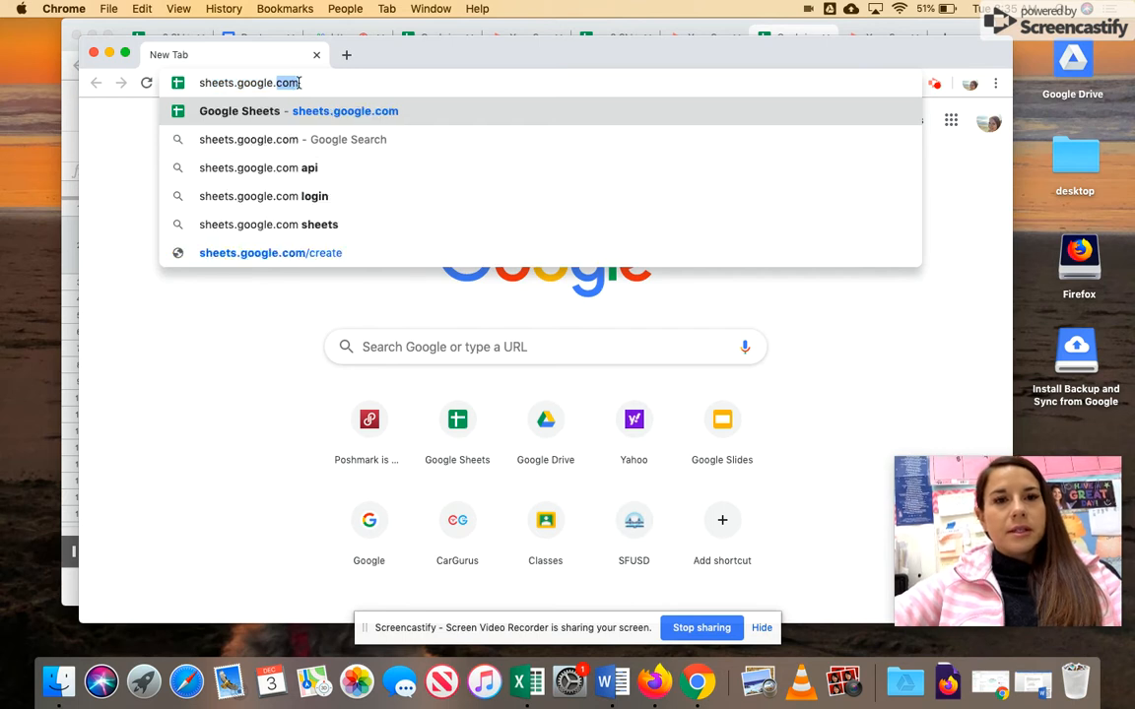
{"action": "key", "text": "Return"}
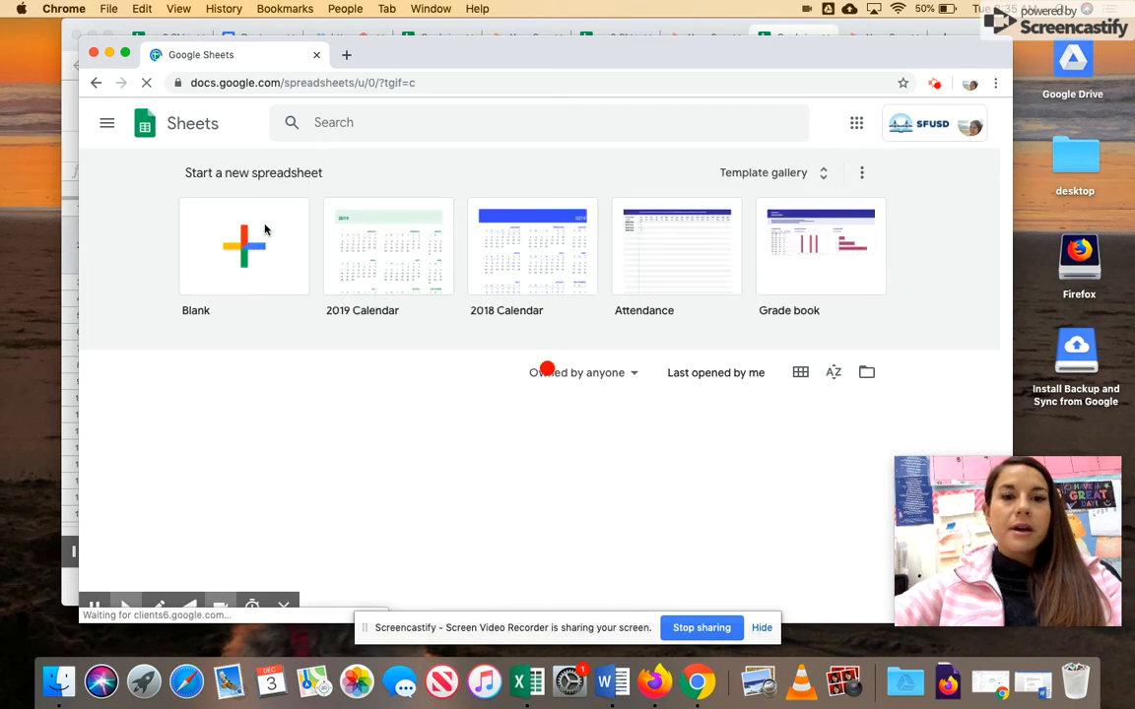
{"action": "left_click", "coordinate": [263, 232]}
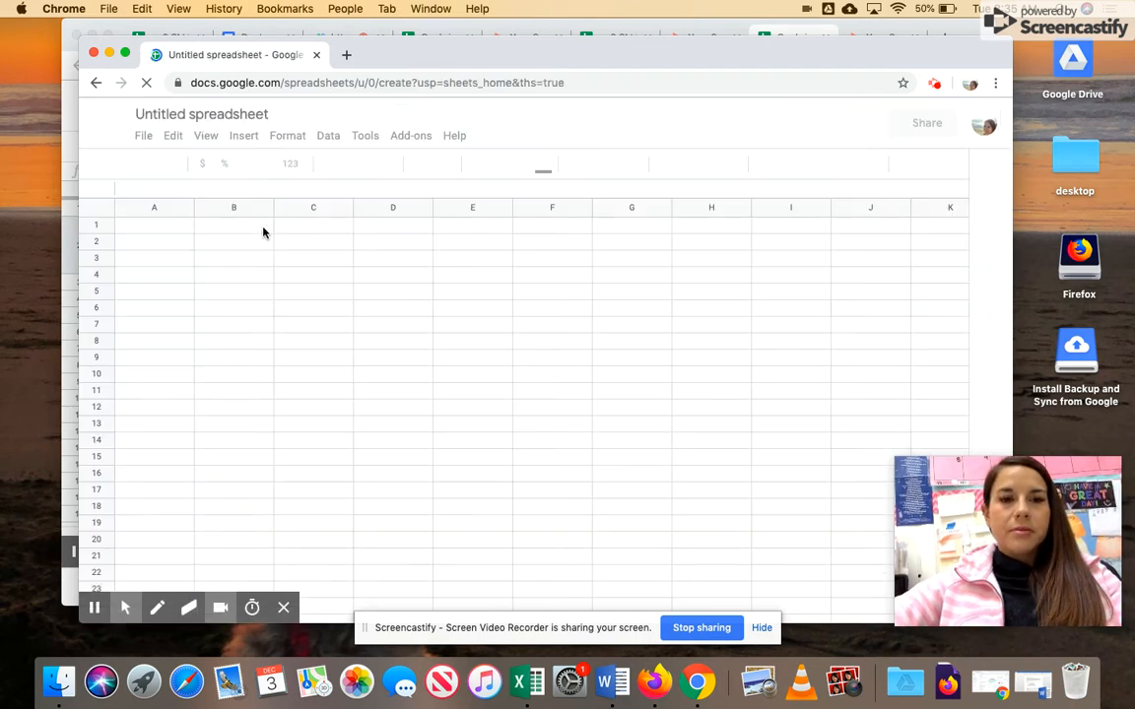
- Rename the spreadsheet to "p. 5 SMART-C goals doctopus"
{"action": "left_click", "coordinate": [272, 116]}
{"action": "type", "text": "p. 5 "}
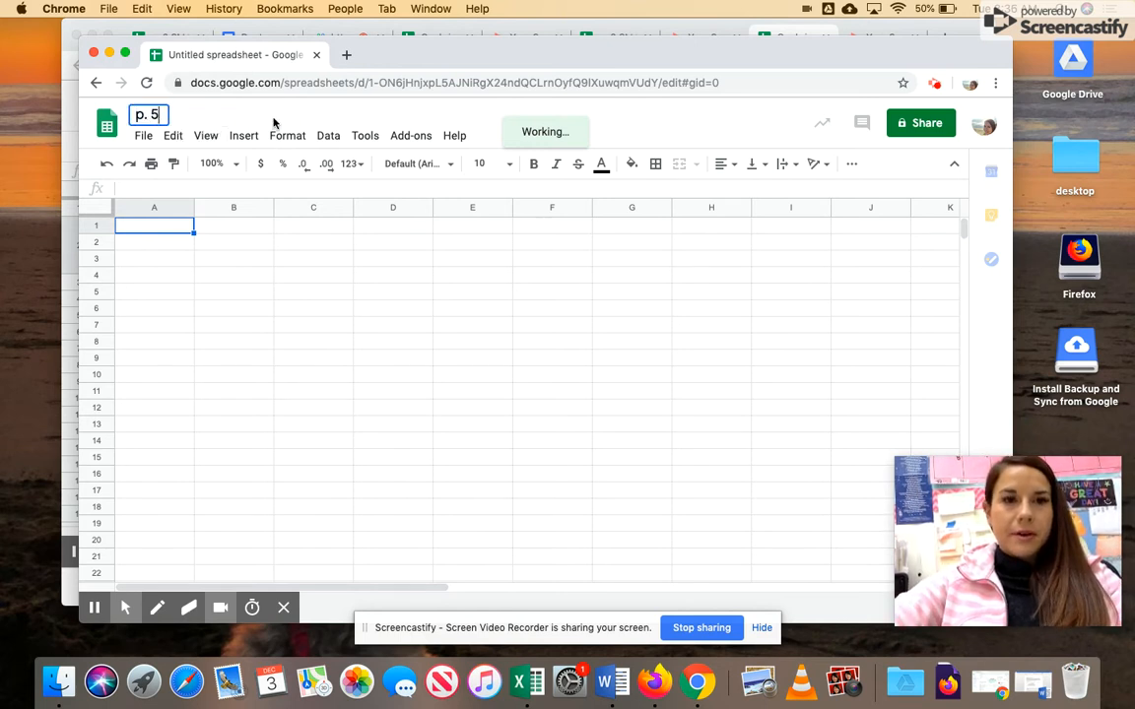
{"action": "type", "text": "SMART"}
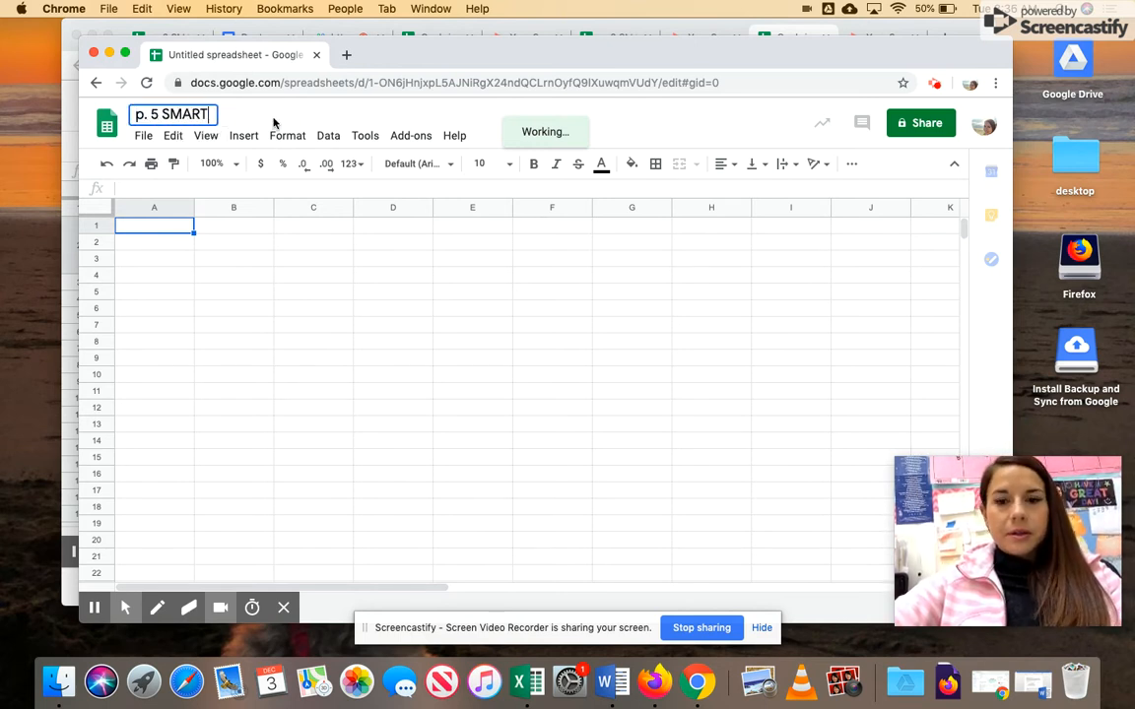
{"action": "type", "text": "-G"}
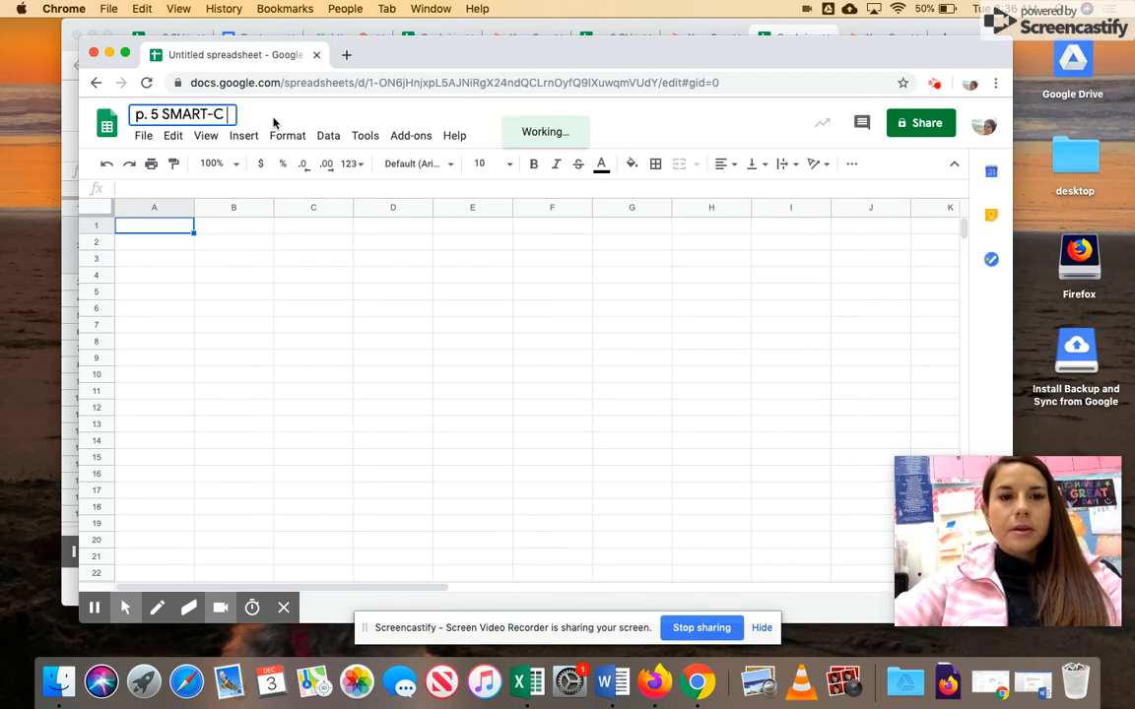
{"action": "key", "text": "BackSpace"}
{"action": "type", "text": "goals doctopus"}
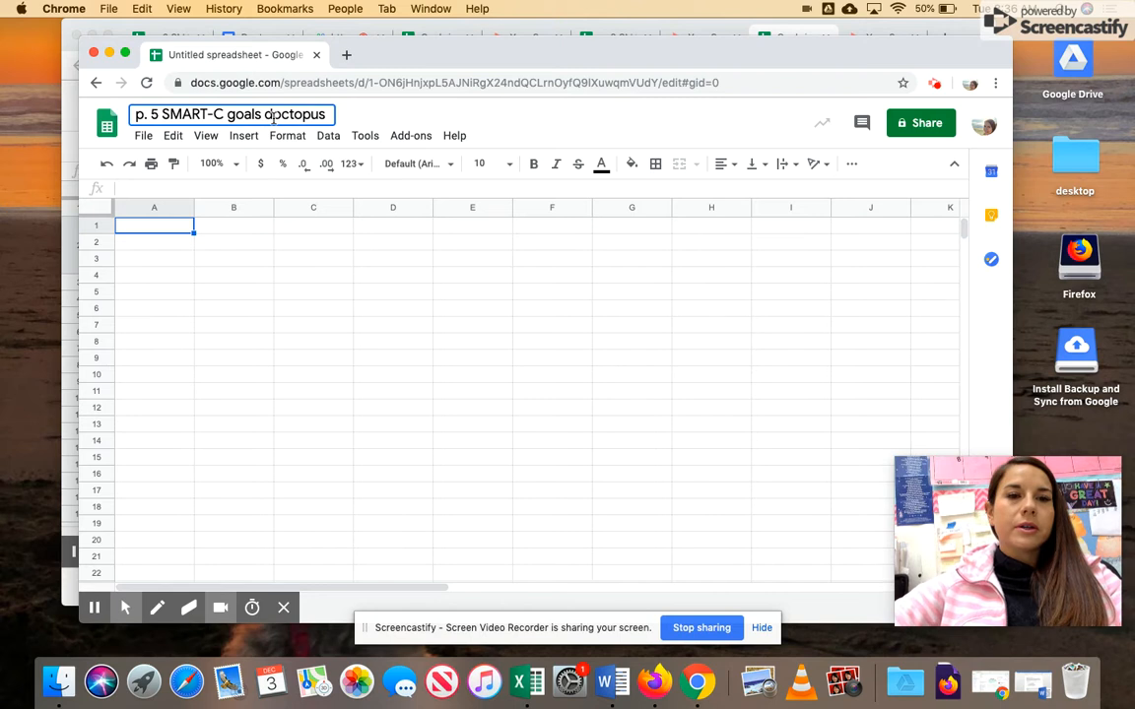
{"action": "key", "text": "Return"}
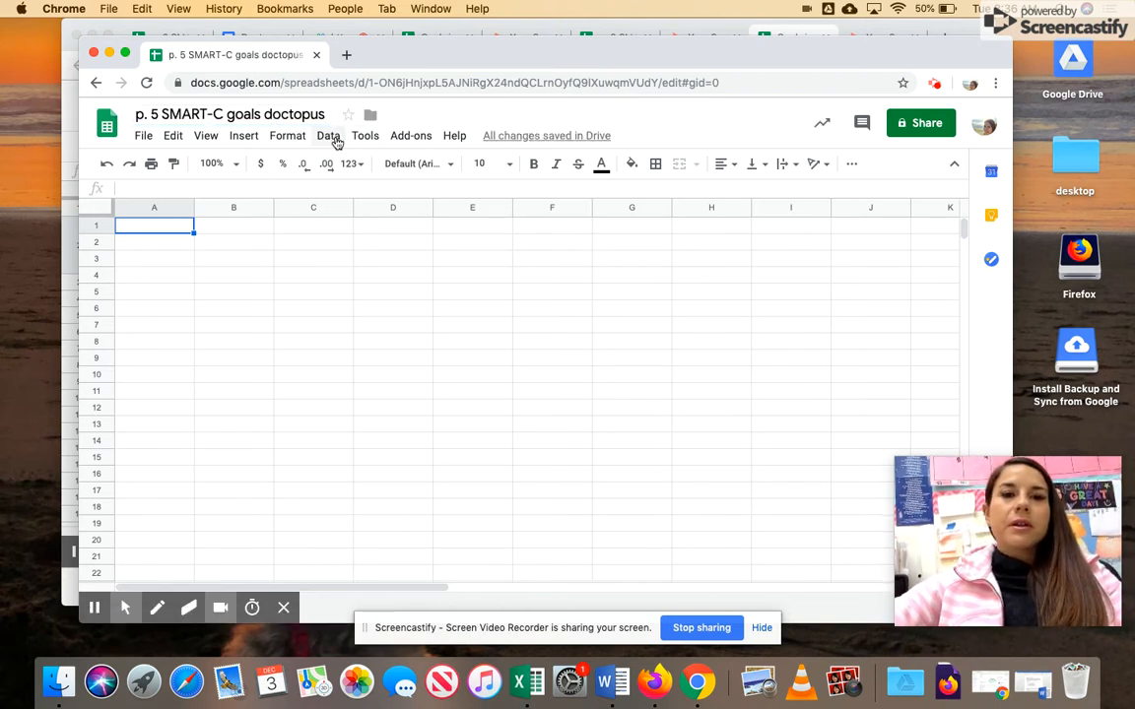
- Launch the Doctopus add-on from the Add-ons menu
{"action": "left_click", "coordinate": [408, 137]}
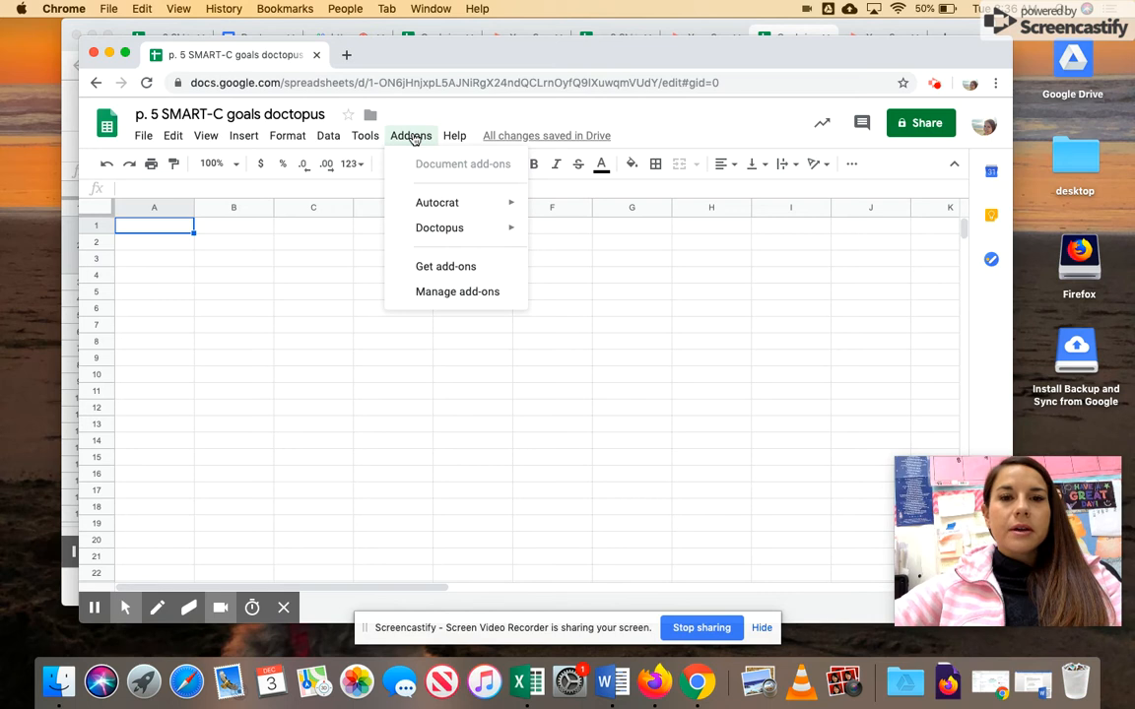
{"action": "mouse_move", "coordinate": [453, 233]}
{"action": "left_click", "coordinate": [580, 233]}
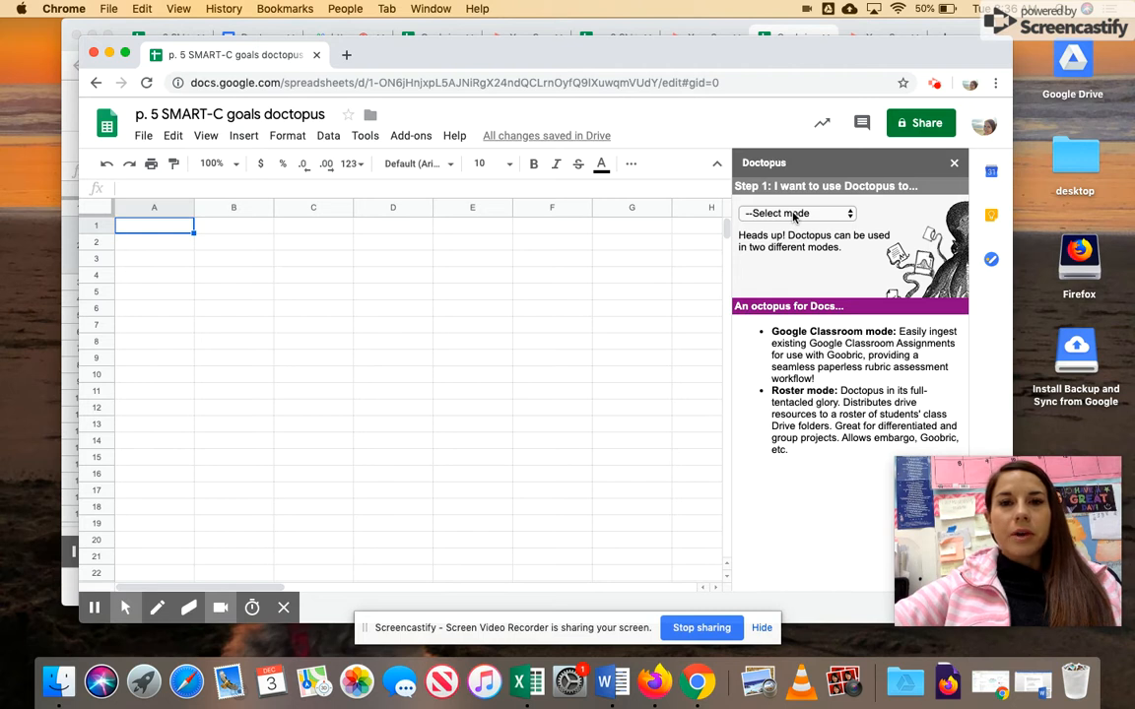
- Set the Doctopus mode to ingest a Google Classroom assignment
{"action": "left_click", "coordinate": [850, 213]}
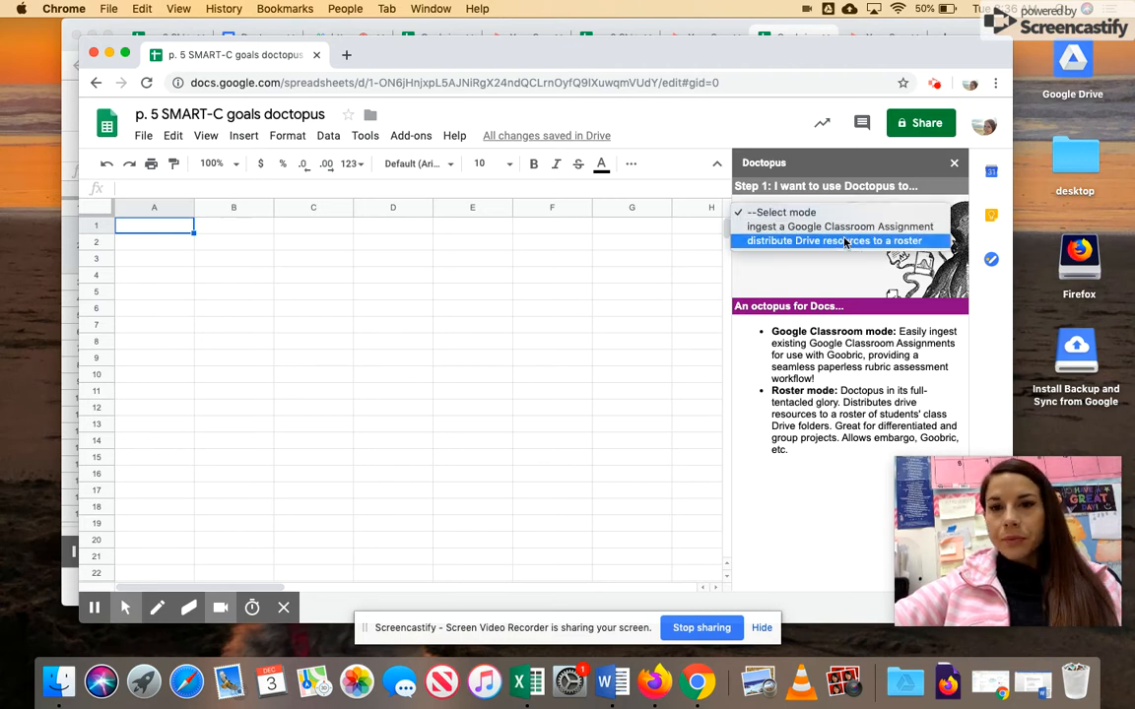
{"action": "left_click", "coordinate": [813, 202]}
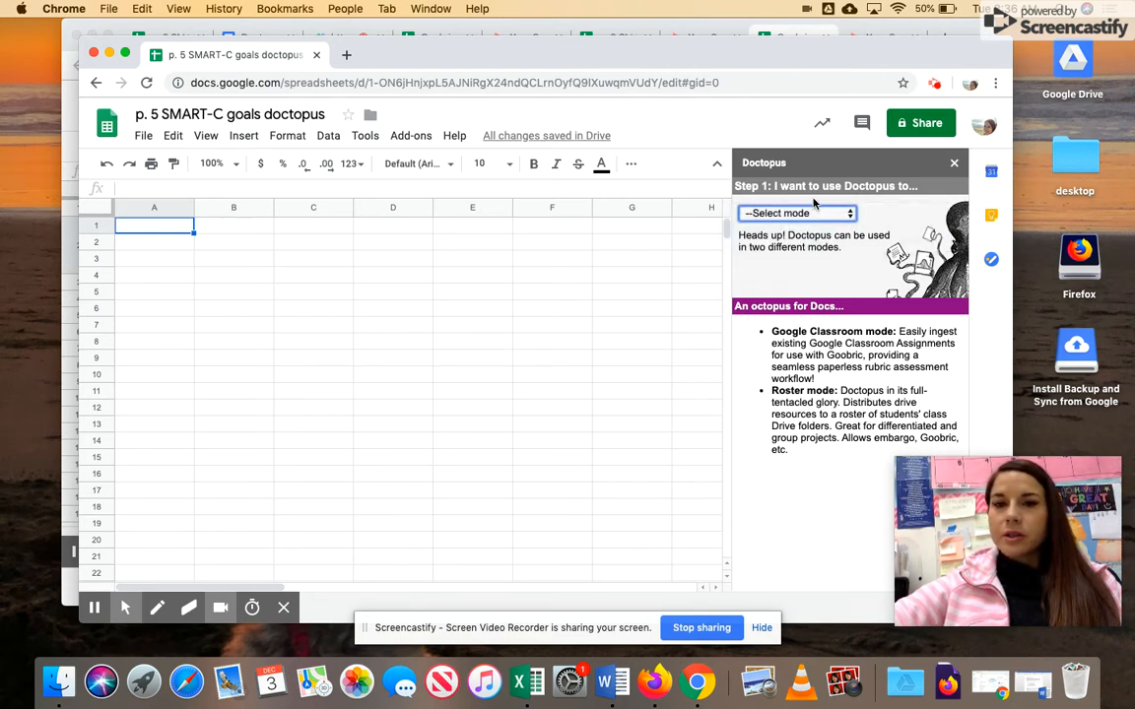
{"action": "left_click", "coordinate": [794, 217]}
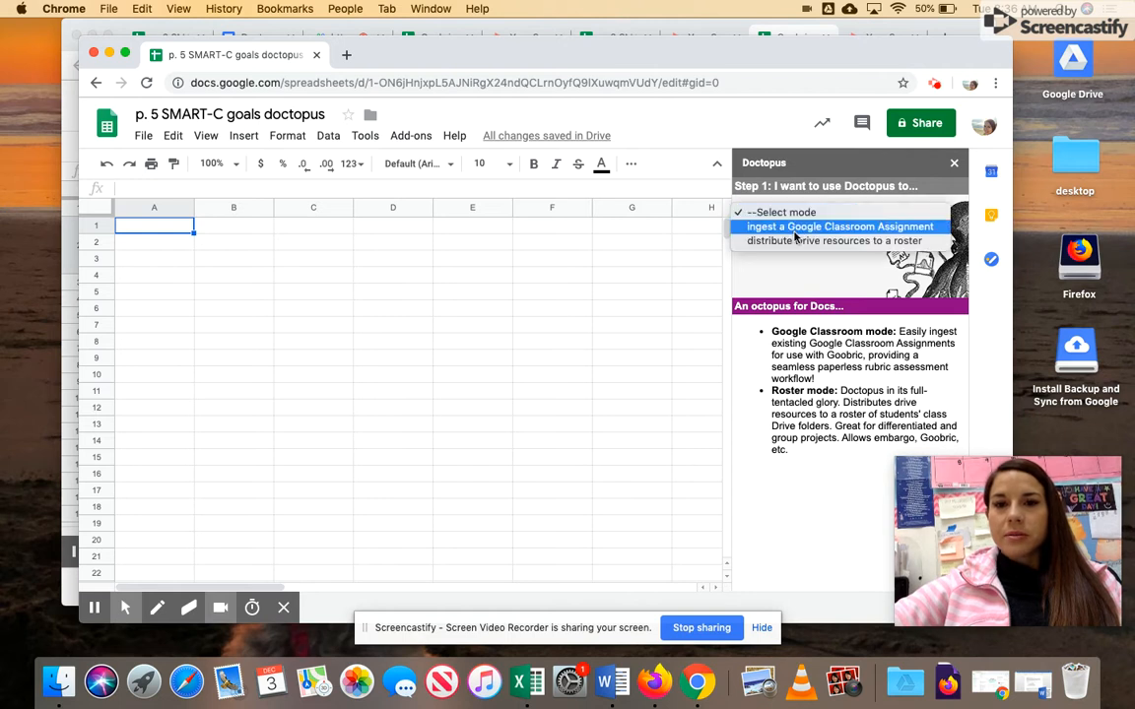
{"action": "left_click", "coordinate": [794, 231]}
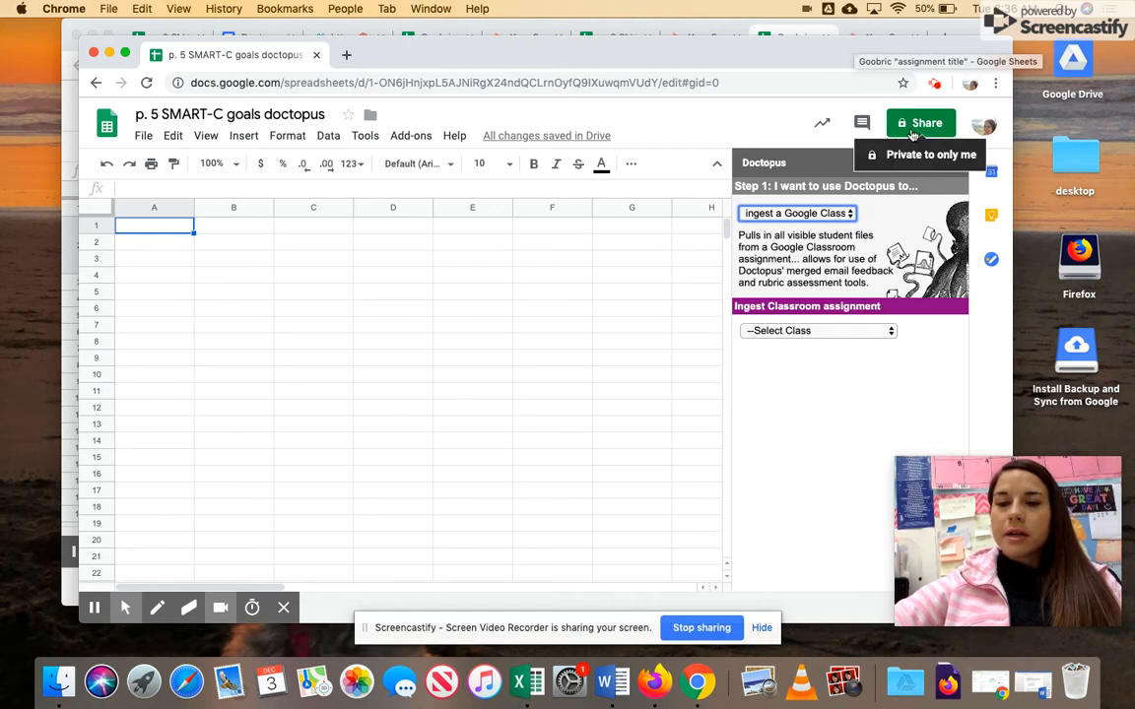
- Choose the 5th Period PE class and its SMART - C goals assignment: 12 turned in, 16 not
{"action": "left_click", "coordinate": [815, 331]}
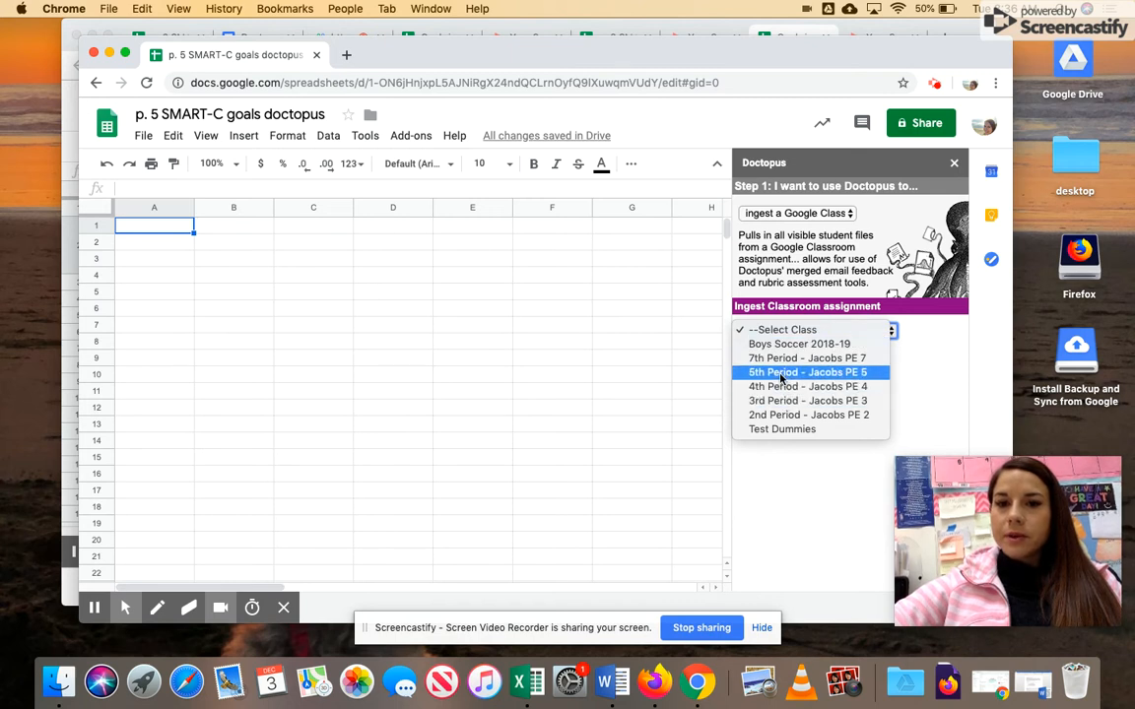
{"action": "left_click", "coordinate": [793, 372]}
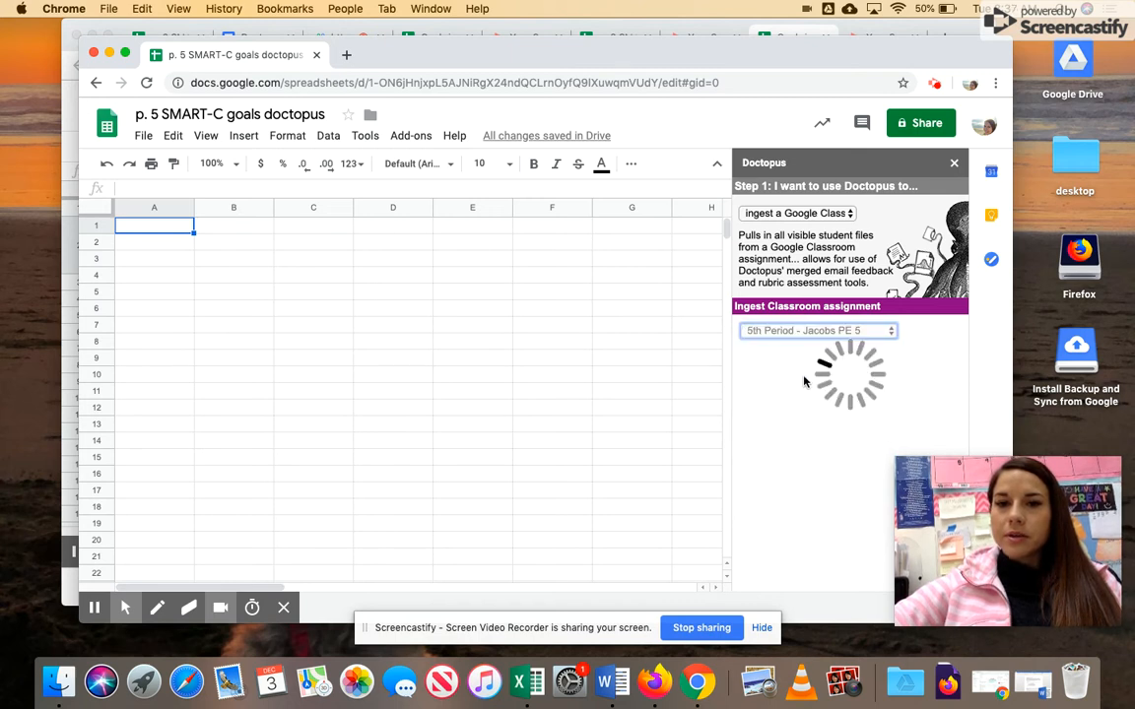
{"action": "left_click", "coordinate": [807, 355]}
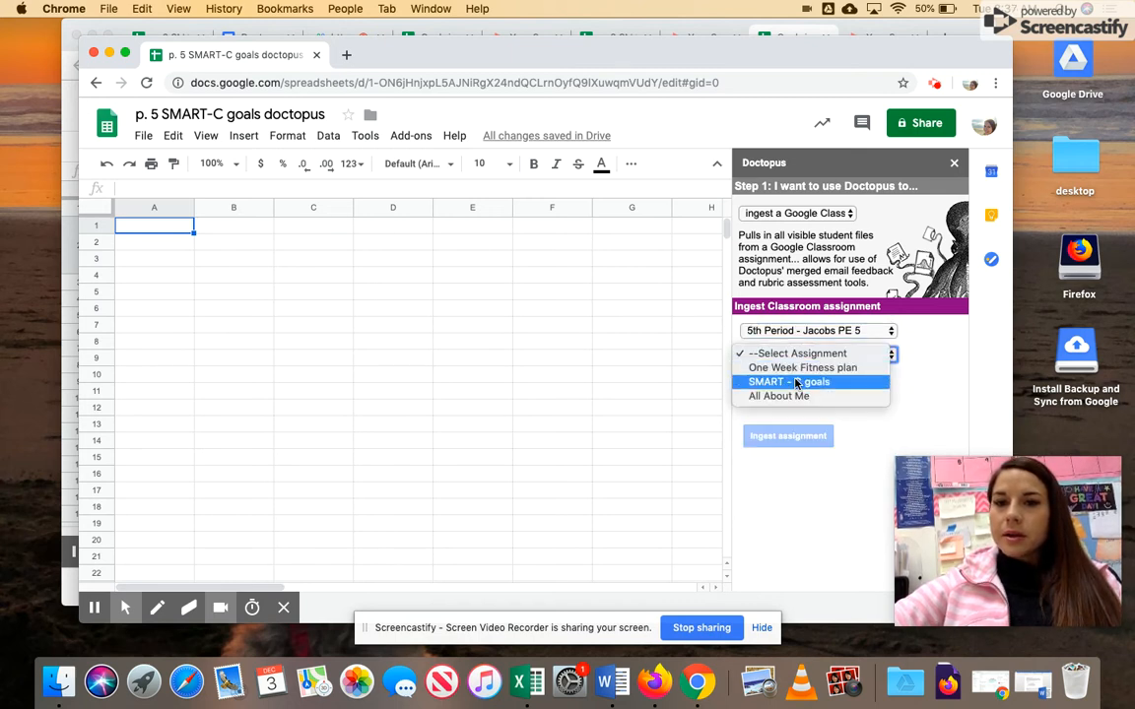
{"action": "left_click", "coordinate": [795, 382]}
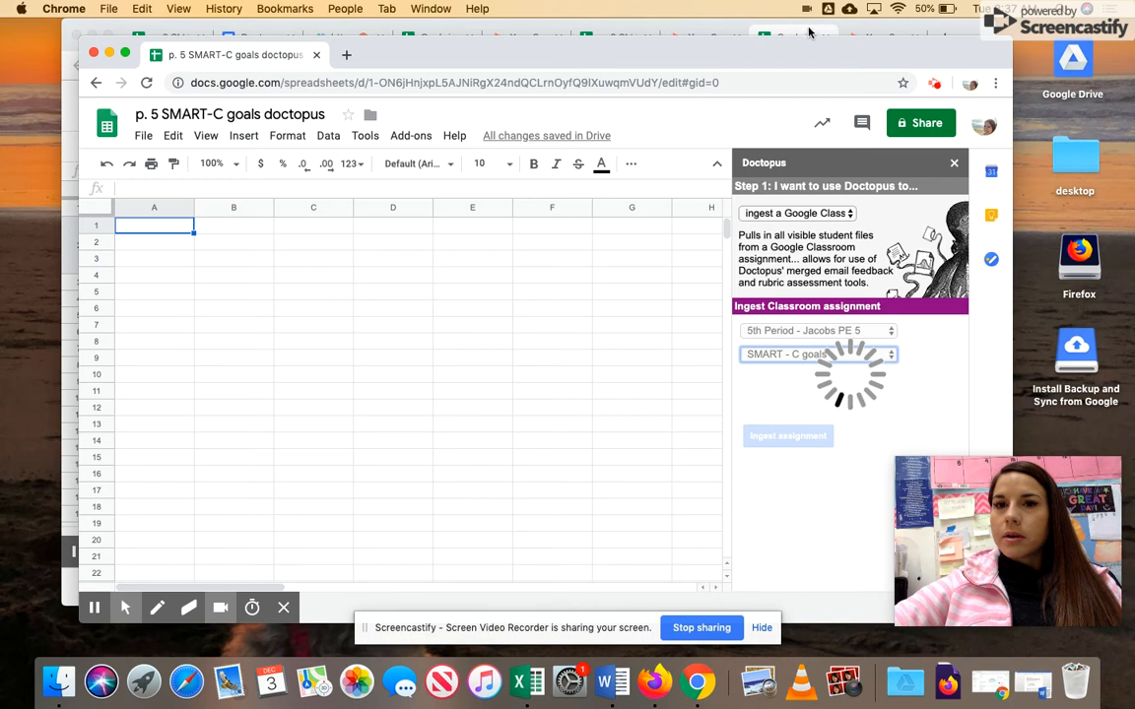
{"action": "left_click", "coordinate": [778, 33]}
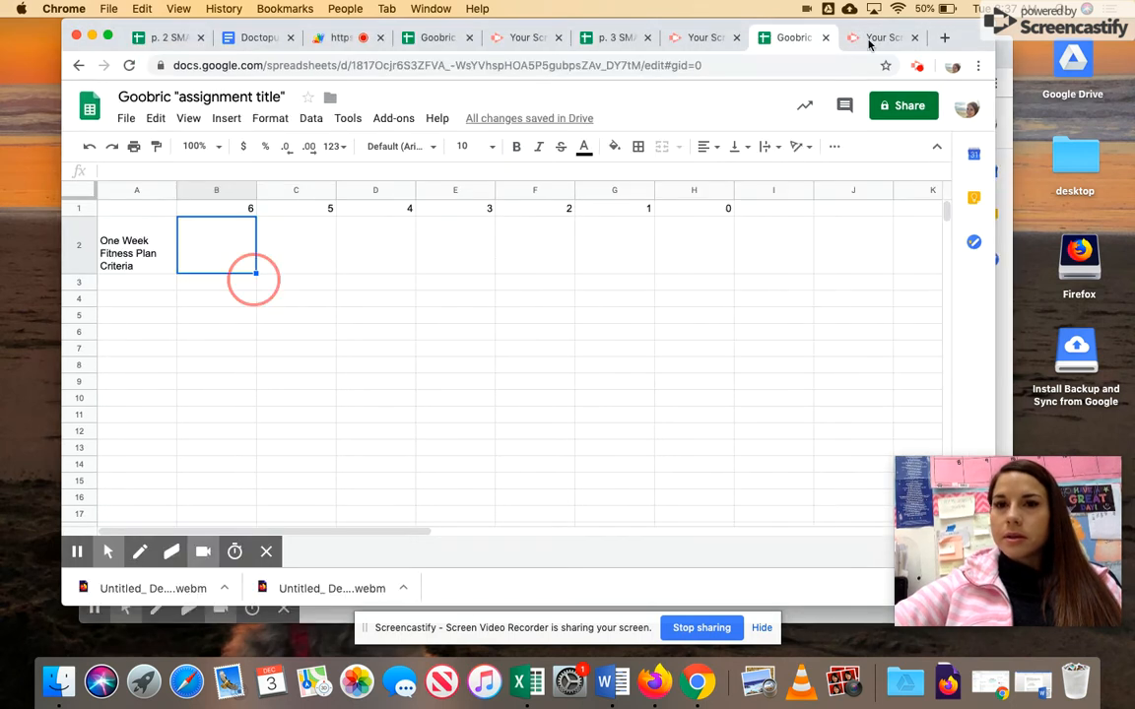
{"action": "left_click", "coordinate": [916, 67]}
{"action": "left_click", "coordinate": [825, 230]}
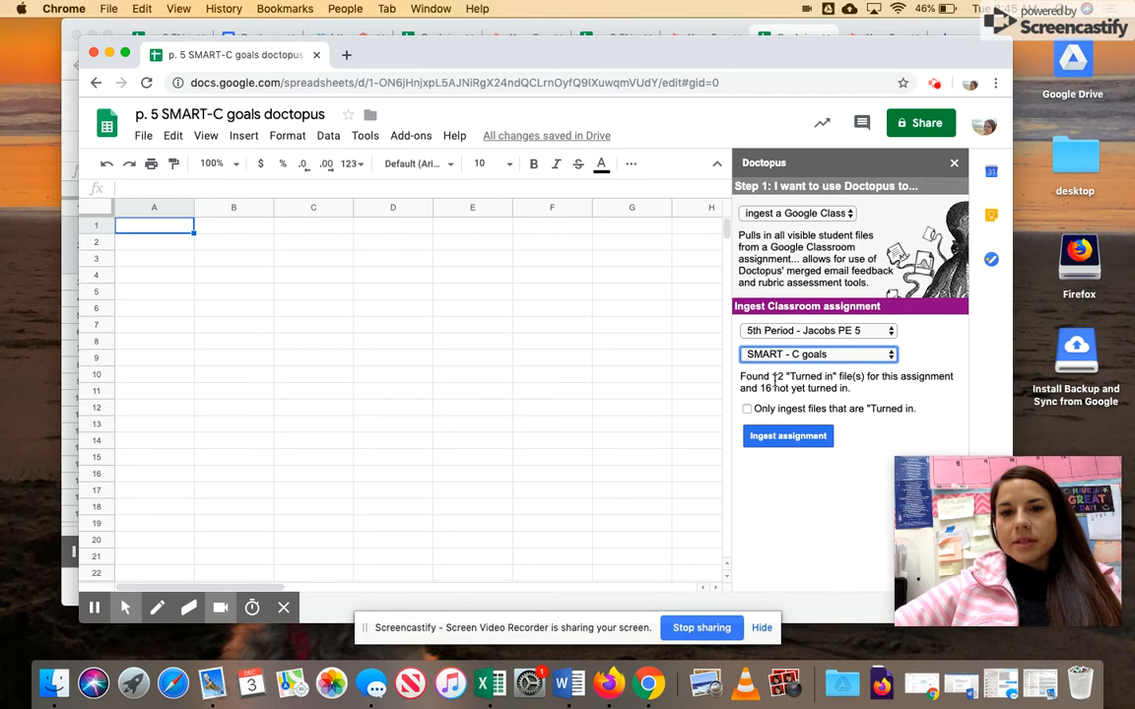
- Ingest the assignment so each student's name, email, file key and doc link fill the sheet
{"action": "left_click", "coordinate": [807, 439]}
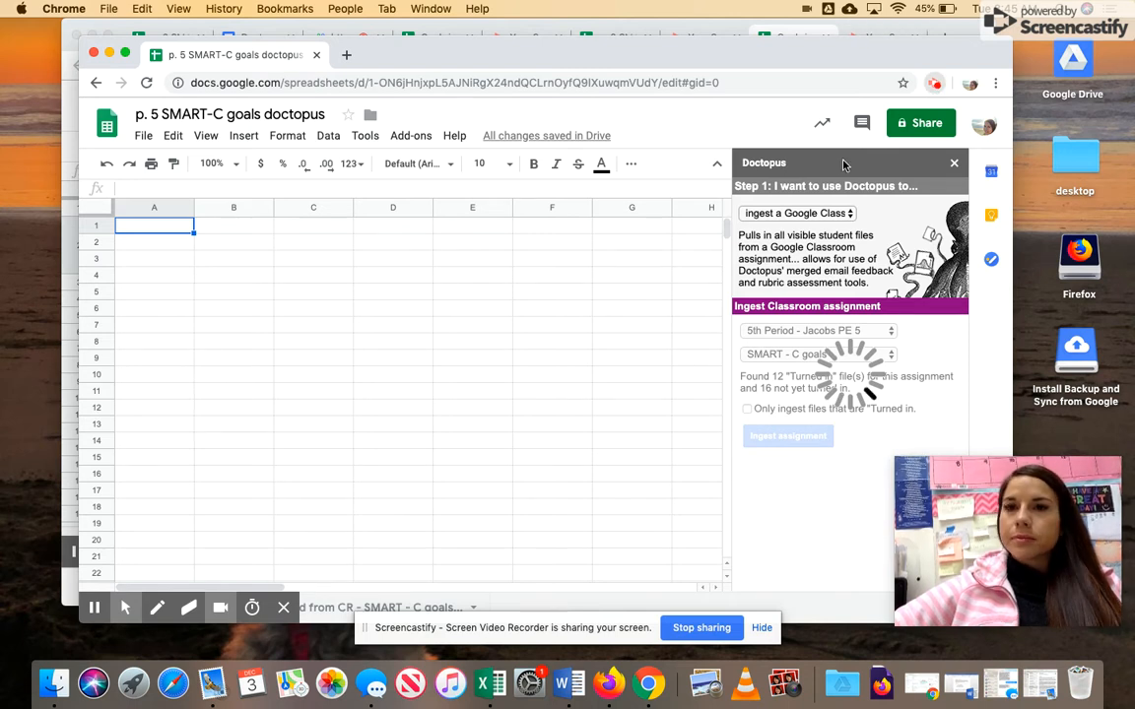
{"action": "left_click", "coordinate": [933, 85]}
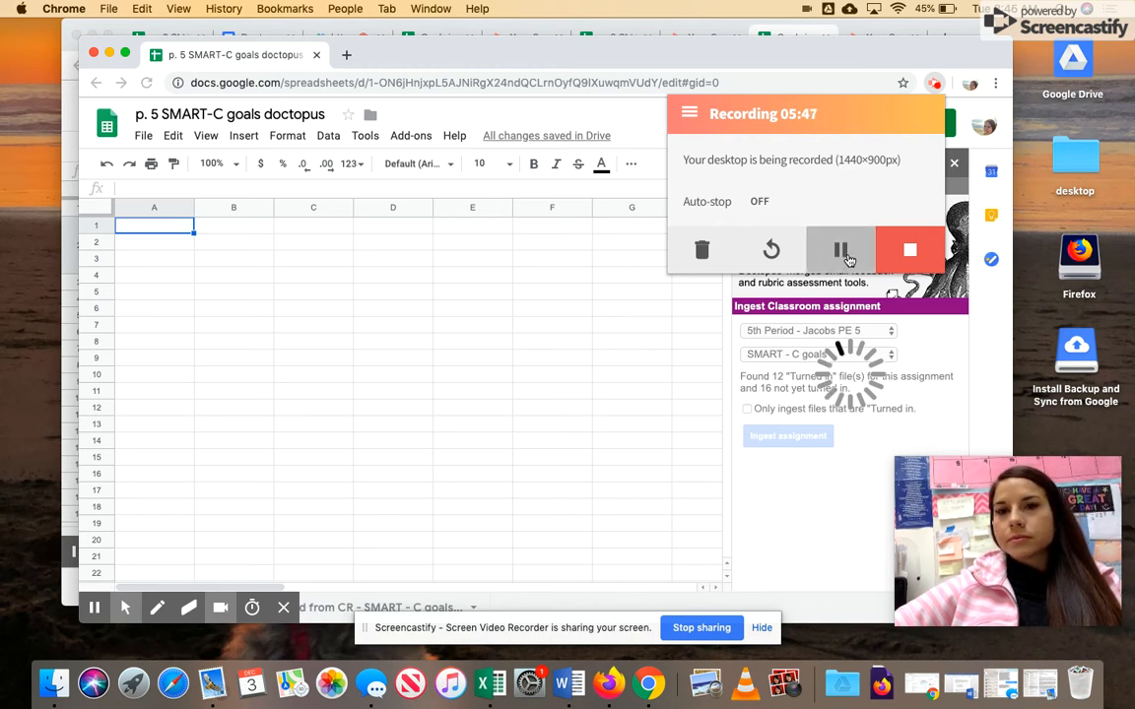
{"action": "left_click", "coordinate": [762, 476]}
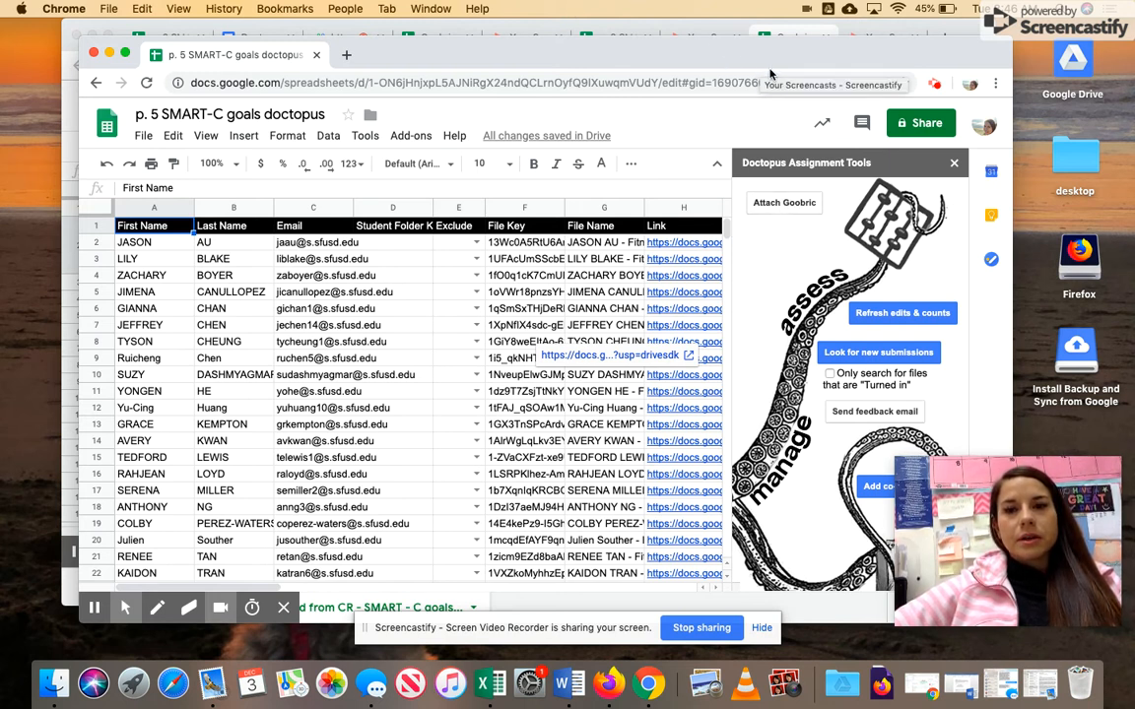
- Glance at the Goobric rubric spreadsheet, then start attaching a Goobric from the Doctopus roster
{"action": "left_click", "coordinate": [782, 34]}
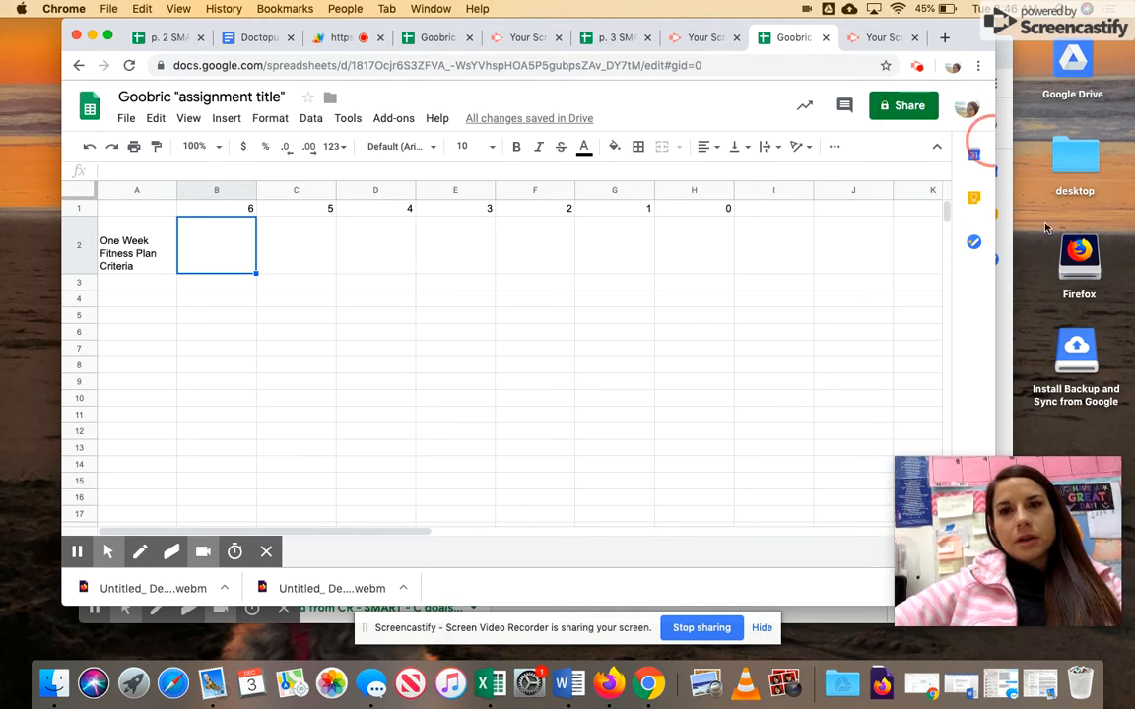
{"action": "left_click", "coordinate": [1005, 303]}
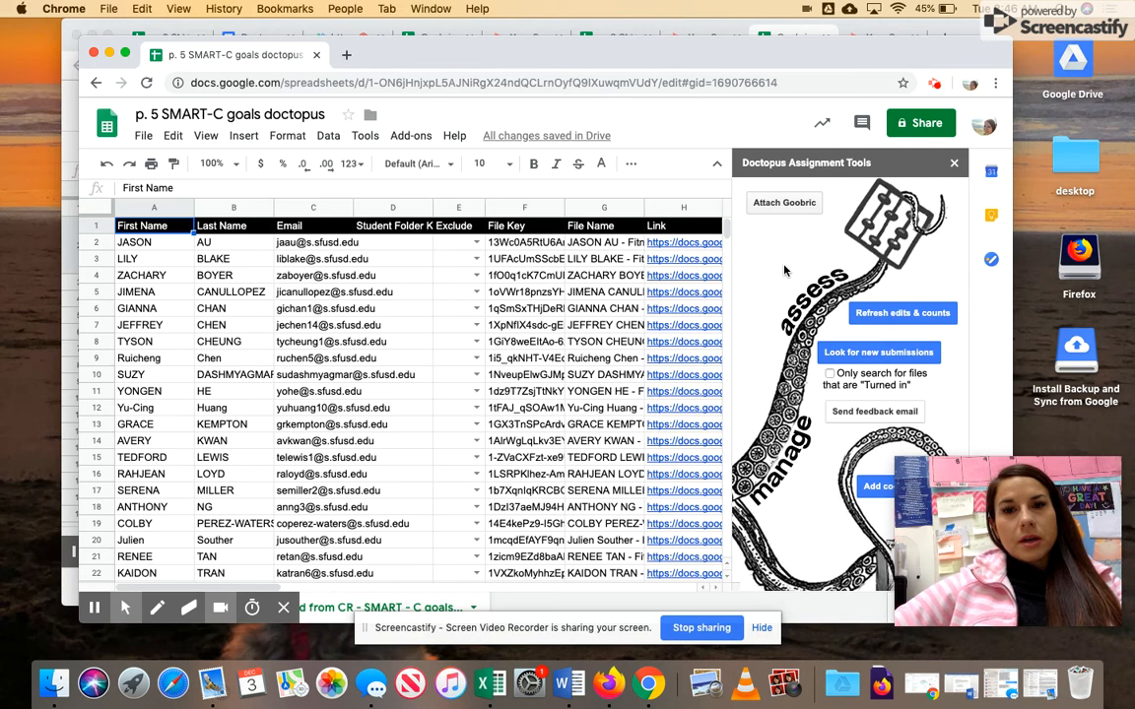
{"action": "left_click", "coordinate": [788, 207]}
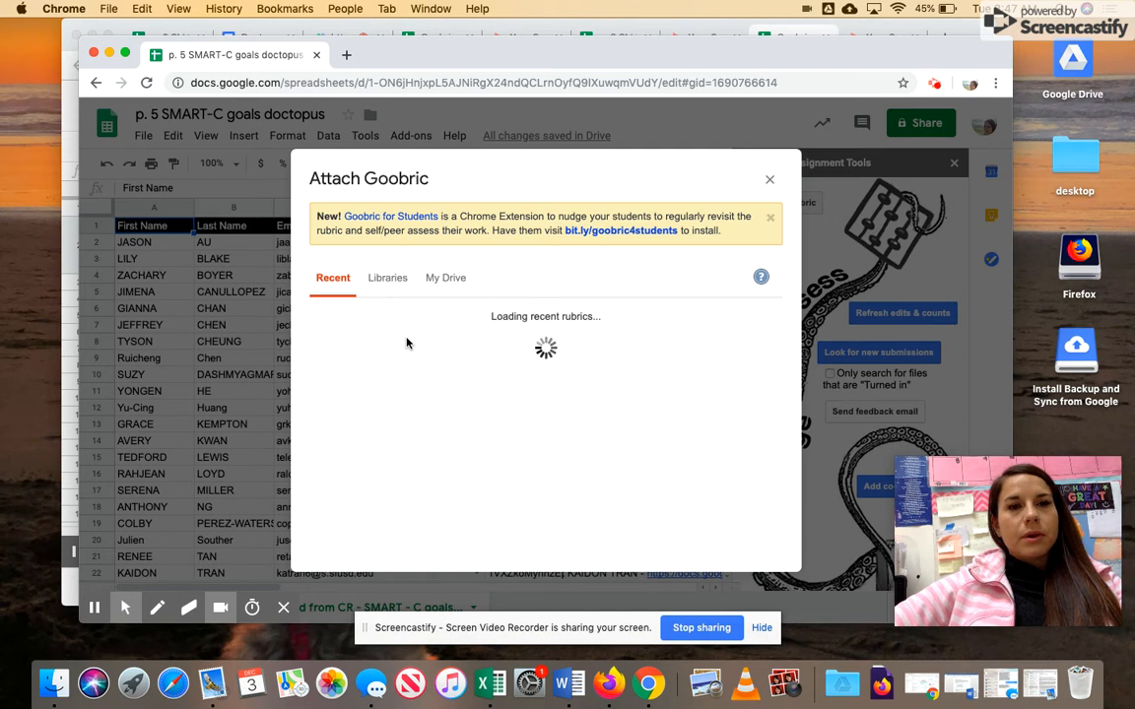
- Attach the Goobric Goal Setting rubric with student view, self-assessment and email notification enabled
{"action": "left_click", "coordinate": [420, 332]}
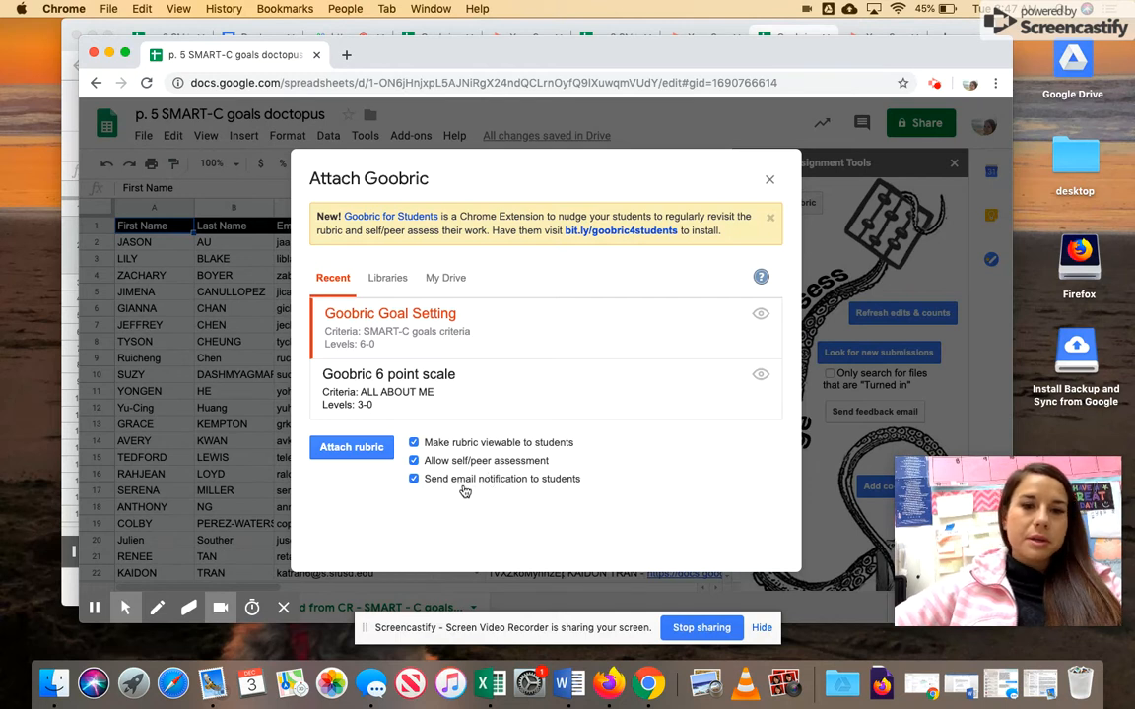
{"action": "left_click", "coordinate": [363, 450]}
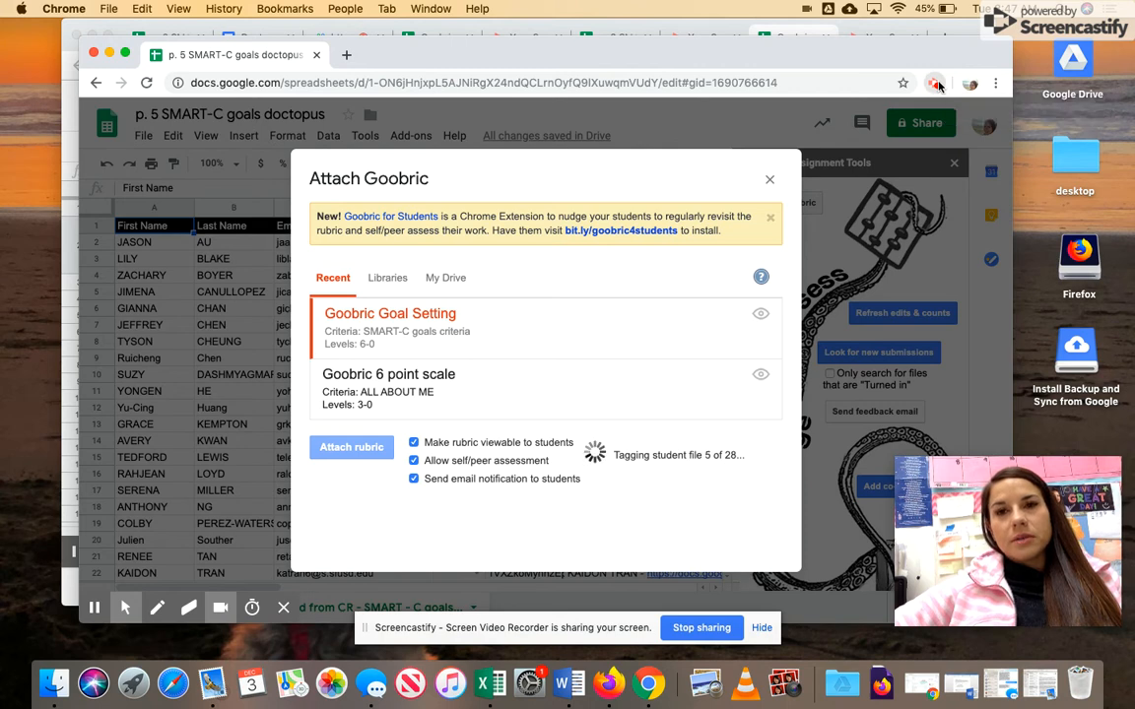
{"action": "left_click", "coordinate": [936, 84]}
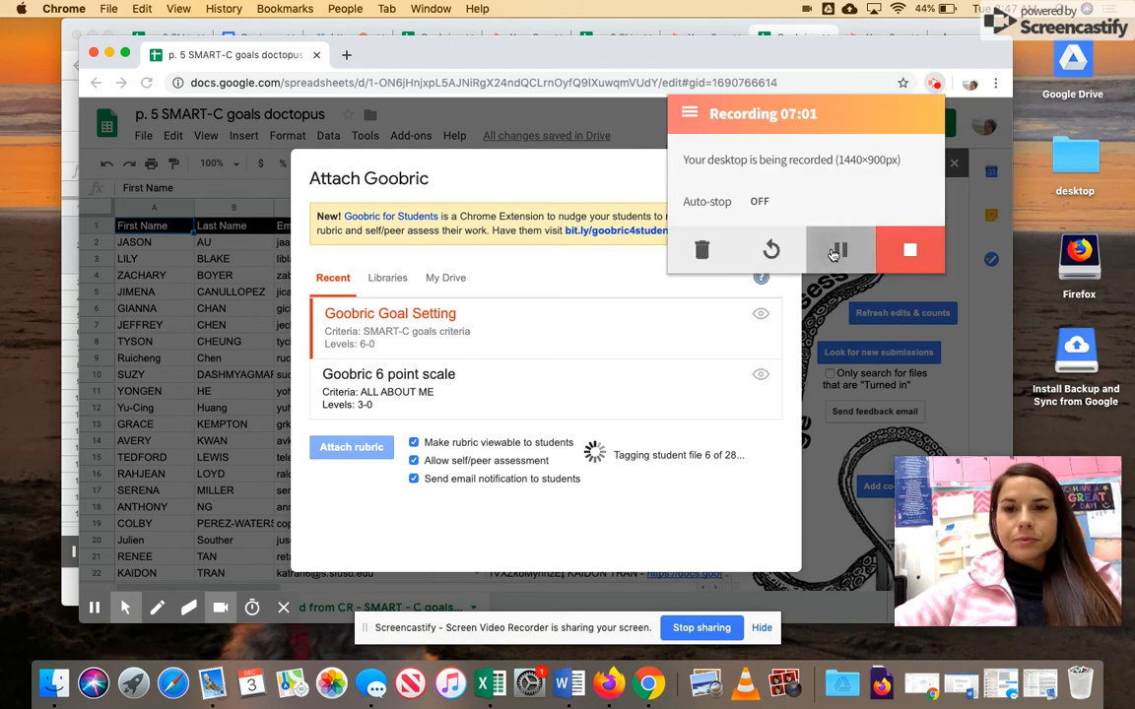
{"action": "left_click", "coordinate": [832, 254]}
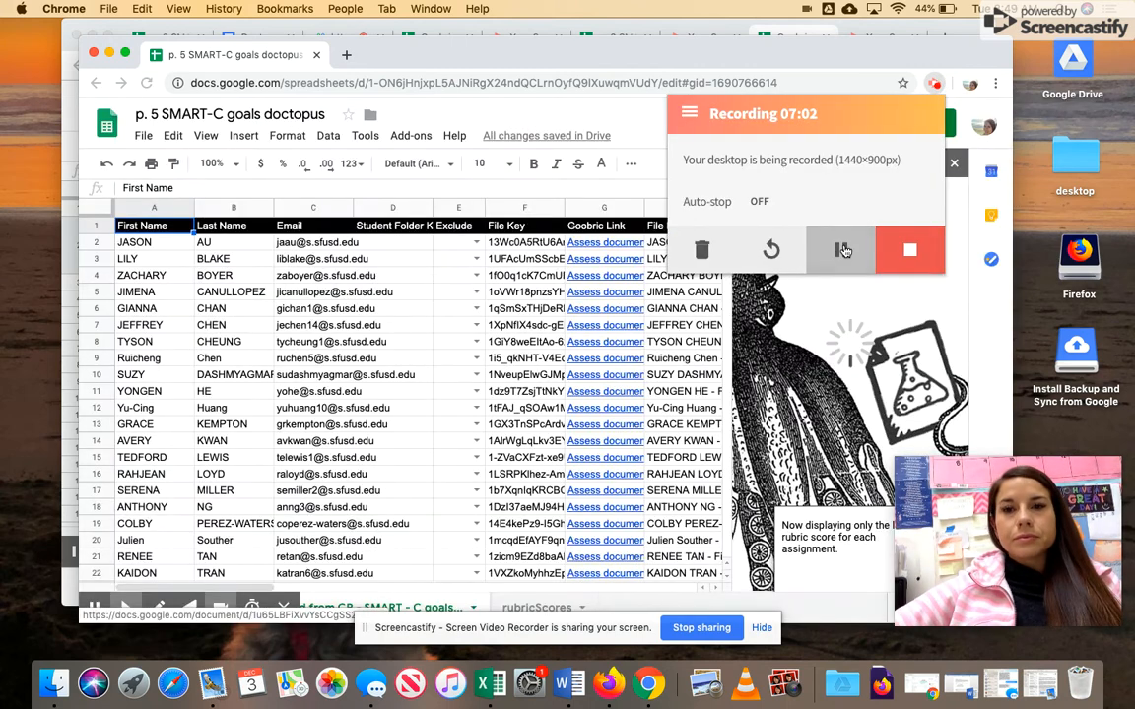
- Dismiss the Exclude column note and open the first student's Goobric link from cell G2
{"action": "left_click", "coordinate": [552, 196]}
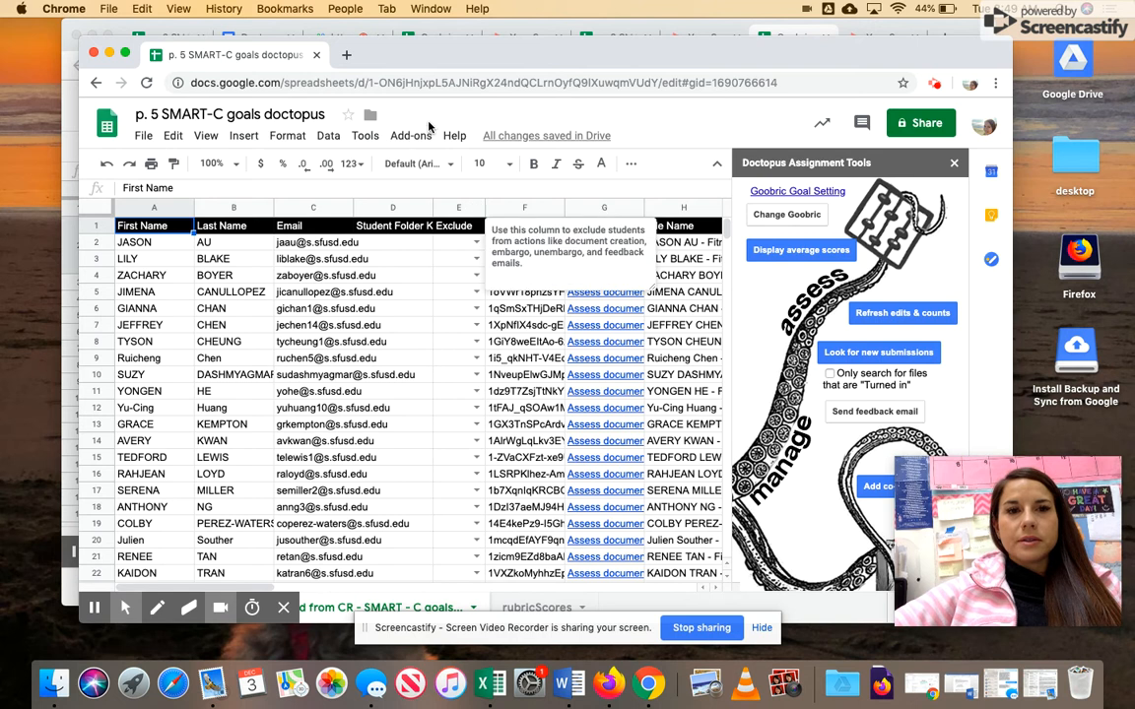
{"action": "left_click", "coordinate": [372, 325]}
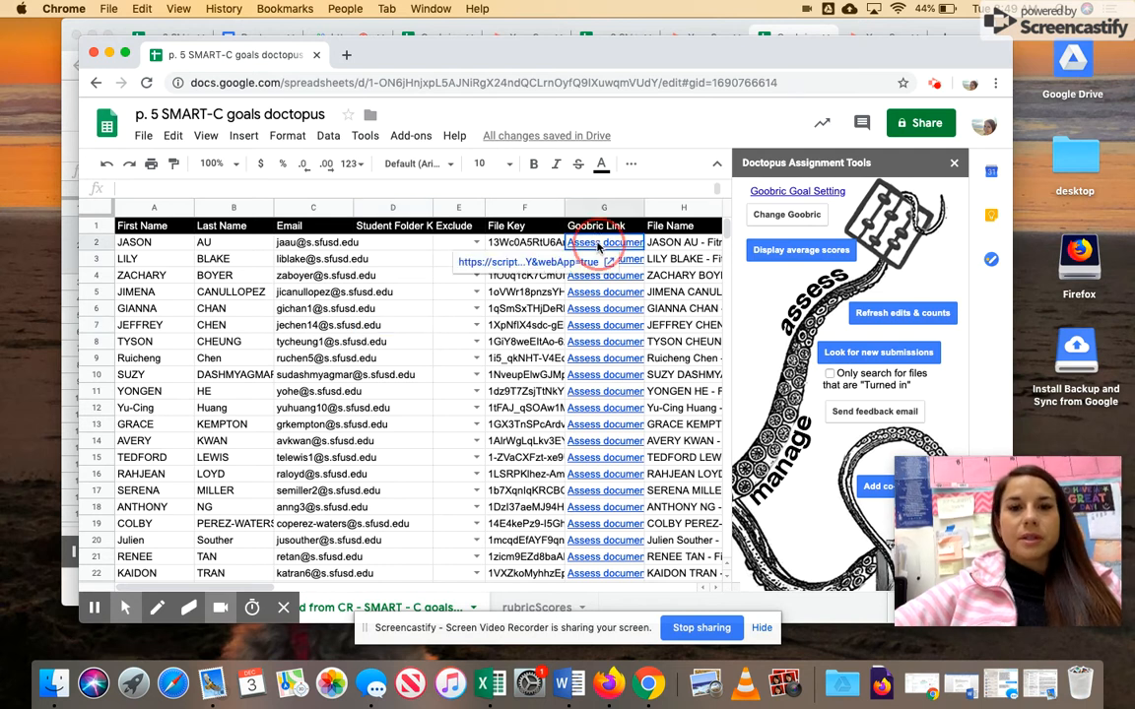
{"action": "left_click", "coordinate": [597, 245]}
{"action": "left_click", "coordinate": [581, 261]}
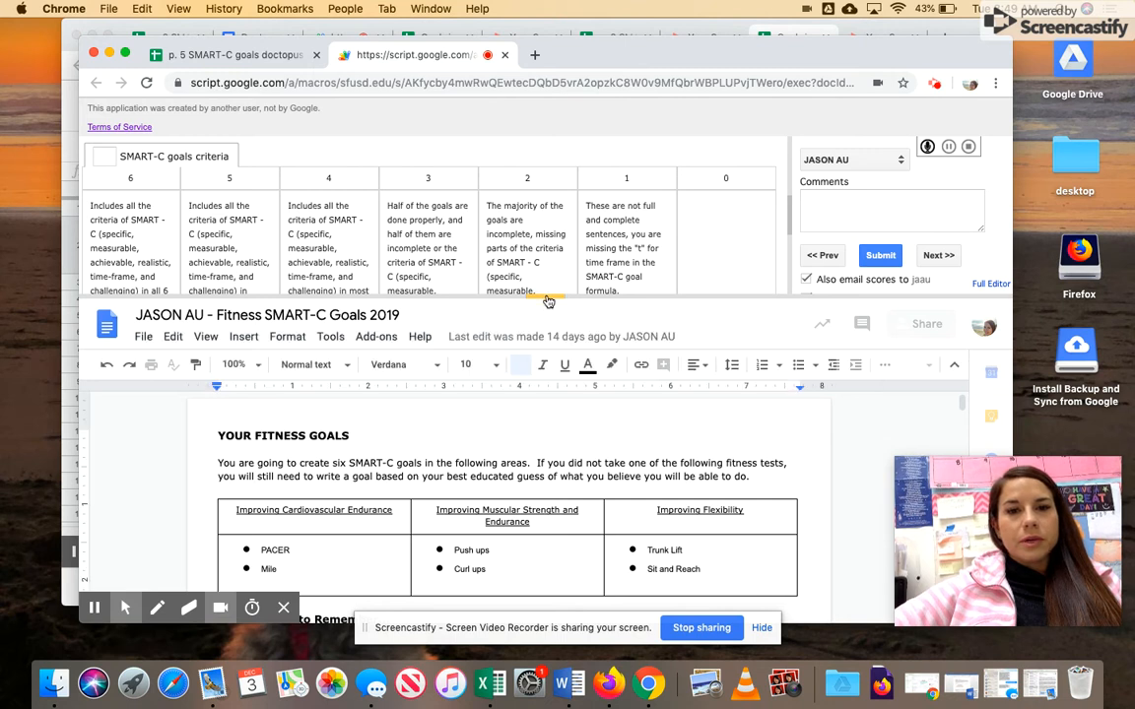
- Enlarge the rubric pane and scroll through the student's PACER, Mile and push-up goals
{"action": "left_click_drag", "start_coordinate": [544, 296], "coordinate": [545, 321]}
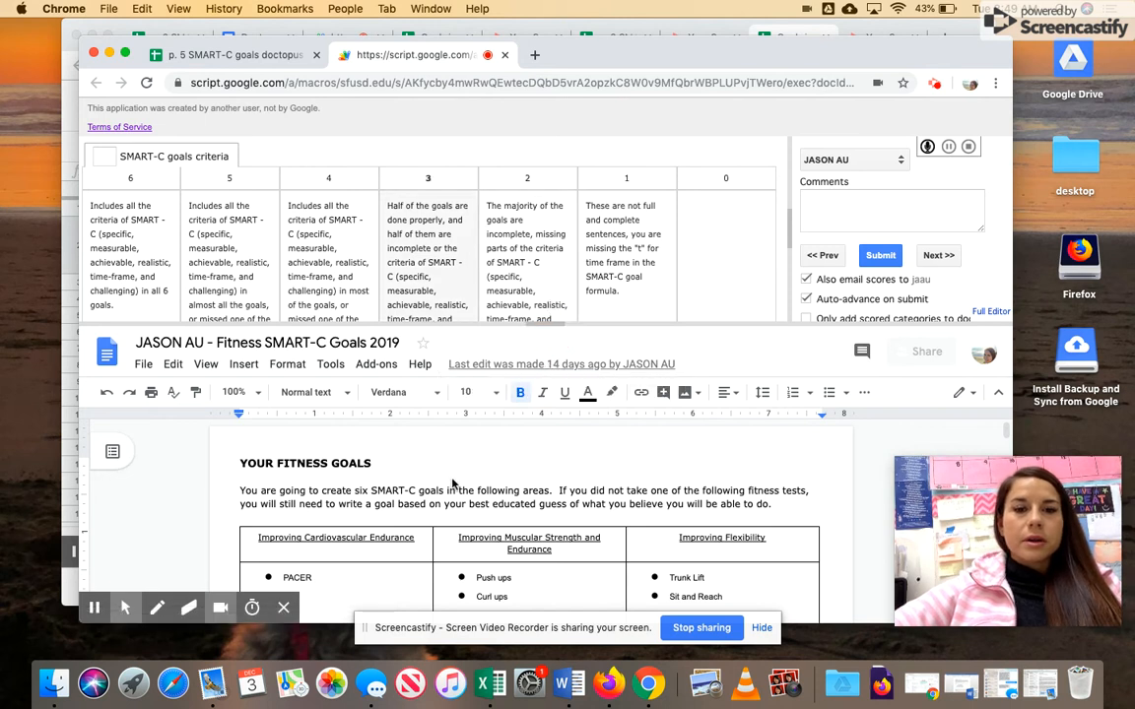
{"action": "scroll", "coordinate": [452, 478], "scroll_direction": "down", "scroll_amount": 10}
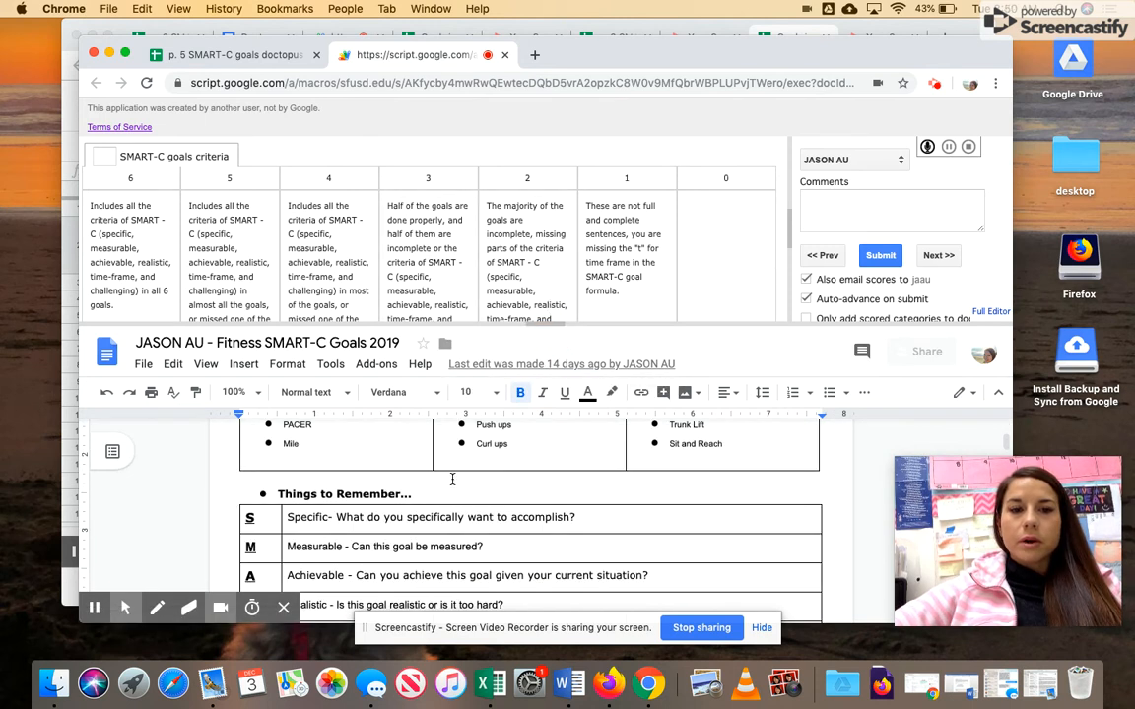
{"action": "scroll", "coordinate": [452, 478], "scroll_direction": "down", "scroll_amount": 5}
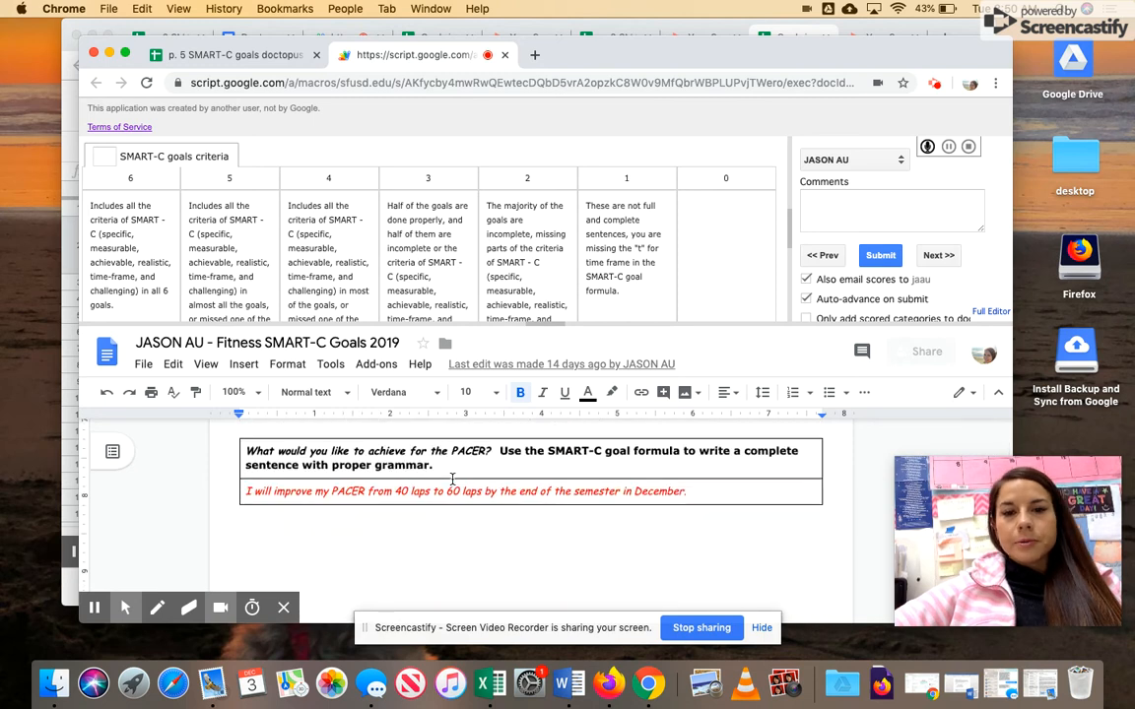
{"action": "scroll", "coordinate": [452, 479], "scroll_direction": "down", "scroll_amount": 5}
{"action": "scroll", "coordinate": [452, 478], "scroll_direction": "down", "scroll_amount": 3}
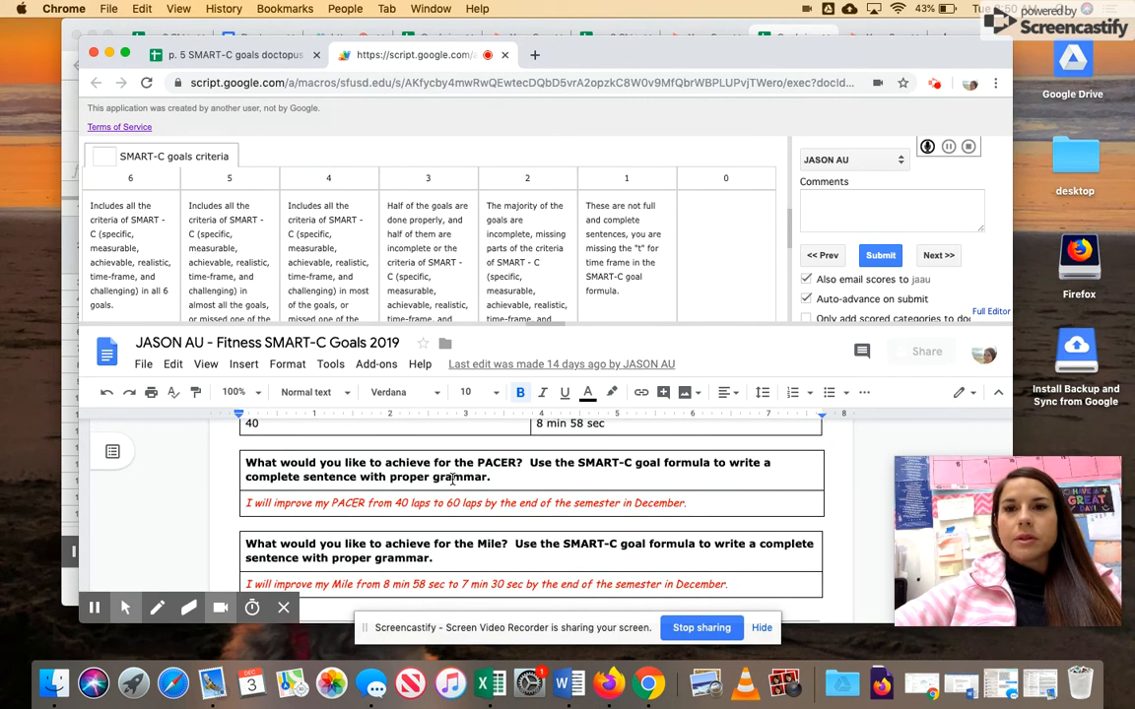
{"action": "scroll", "coordinate": [452, 479], "scroll_direction": "down", "scroll_amount": 6}
{"action": "scroll", "coordinate": [452, 479], "scroll_direction": "down", "scroll_amount": 8}
{"action": "scroll", "coordinate": [452, 479], "scroll_direction": "up", "scroll_amount": 8}
{"action": "scroll", "coordinate": [452, 478], "scroll_direction": "up", "scroll_amount": 3}
{"action": "scroll", "coordinate": [452, 478], "scroll_direction": "down", "scroll_amount": 7}
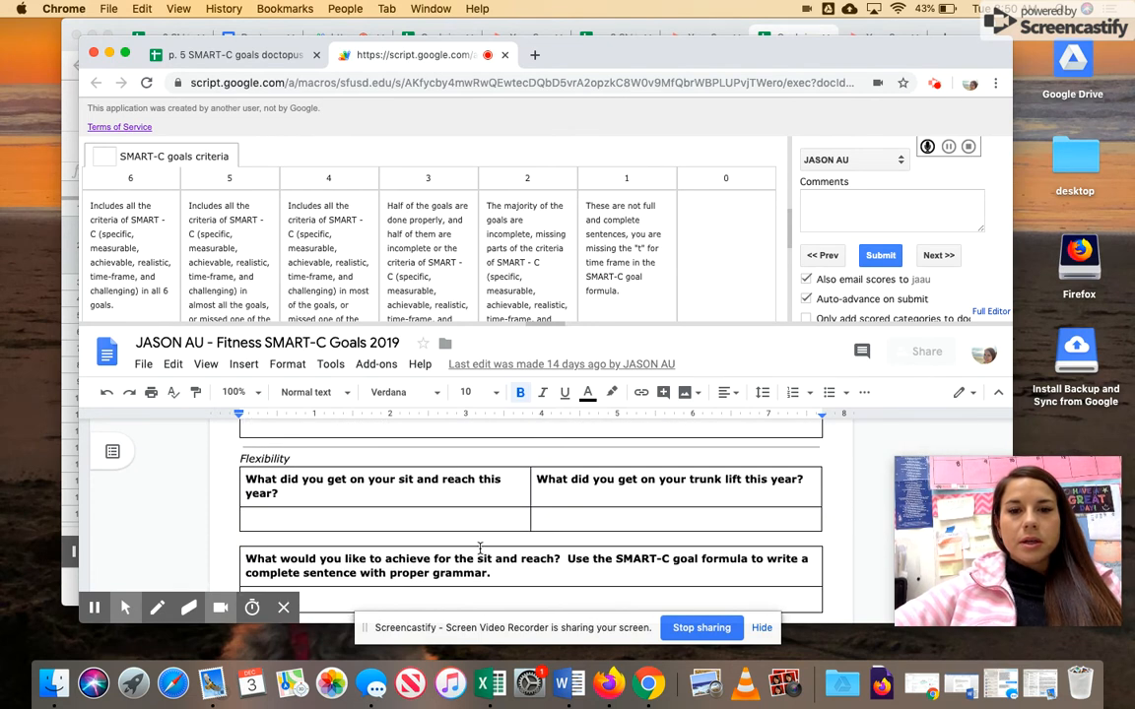
{"action": "scroll", "coordinate": [480, 533], "scroll_direction": "down", "scroll_amount": 3}
{"action": "scroll", "coordinate": [474, 582], "scroll_direction": "up", "scroll_amount": 8}
{"action": "scroll", "coordinate": [472, 584], "scroll_direction": "up", "scroll_amount": 5}
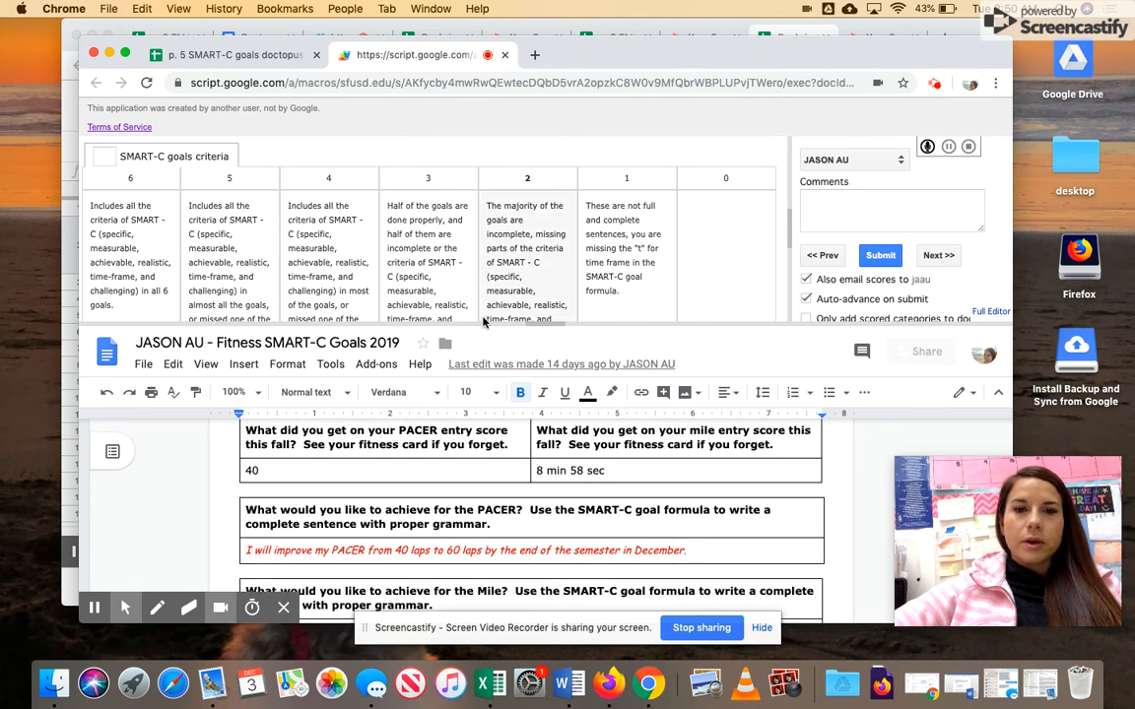
{"action": "scroll", "coordinate": [490, 482], "scroll_direction": "down", "scroll_amount": 7}
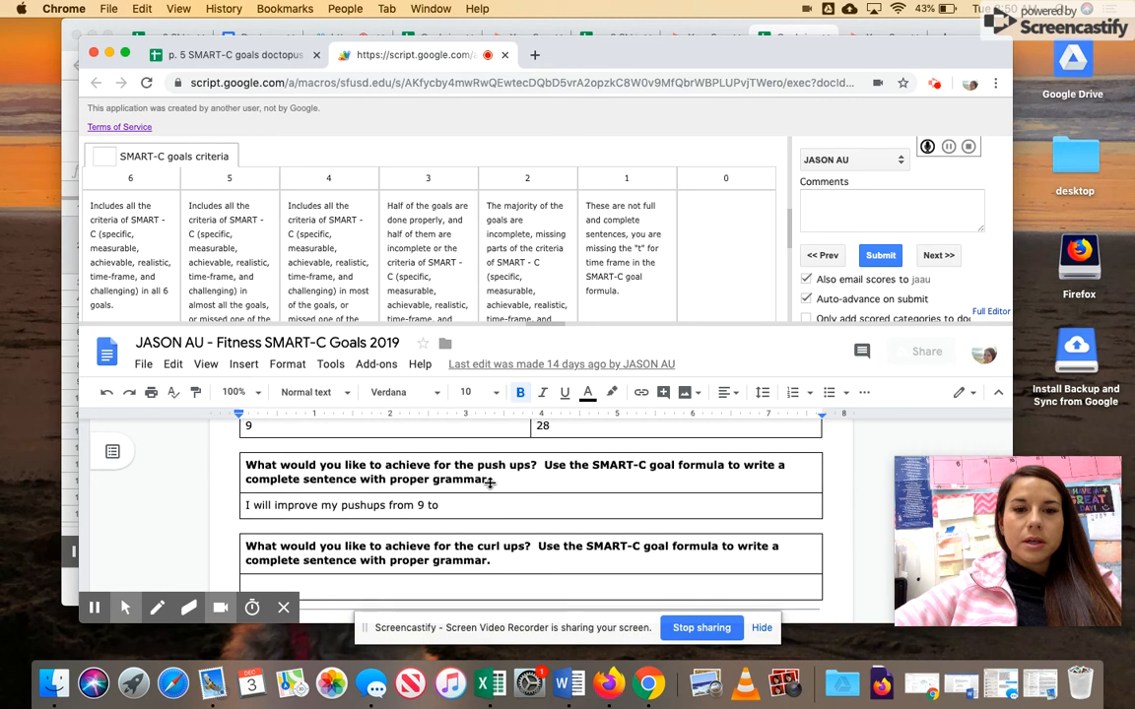
- Score the student 3 with the comment 'Incomplete work.' and submit
{"action": "left_click", "coordinate": [409, 242]}
{"action": "left_click", "coordinate": [859, 198]}
{"action": "type", "text": "Incomplete work."}
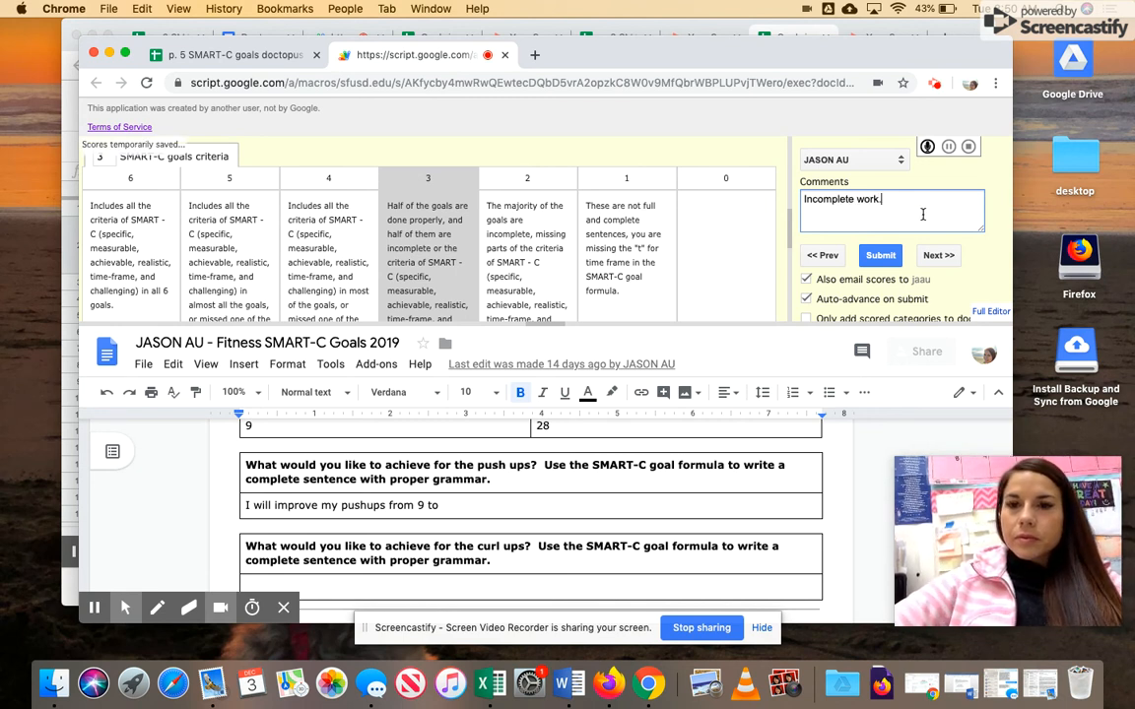
{"action": "left_click", "coordinate": [880, 256]}
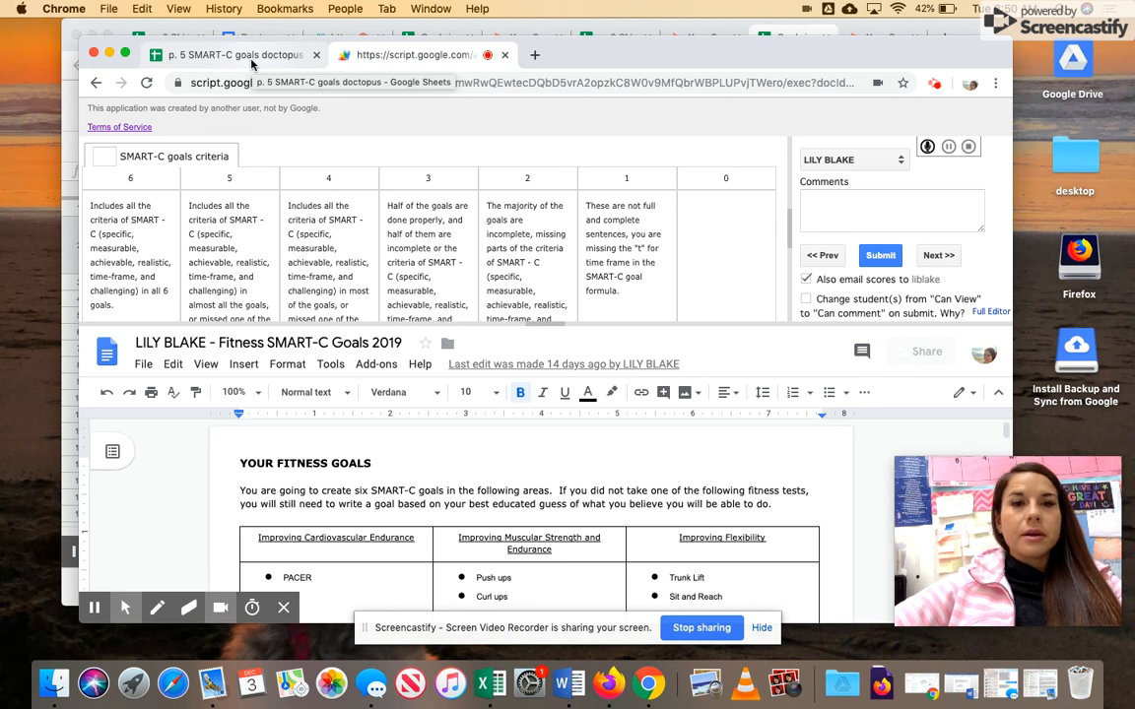
{"action": "left_click", "coordinate": [934, 85]}
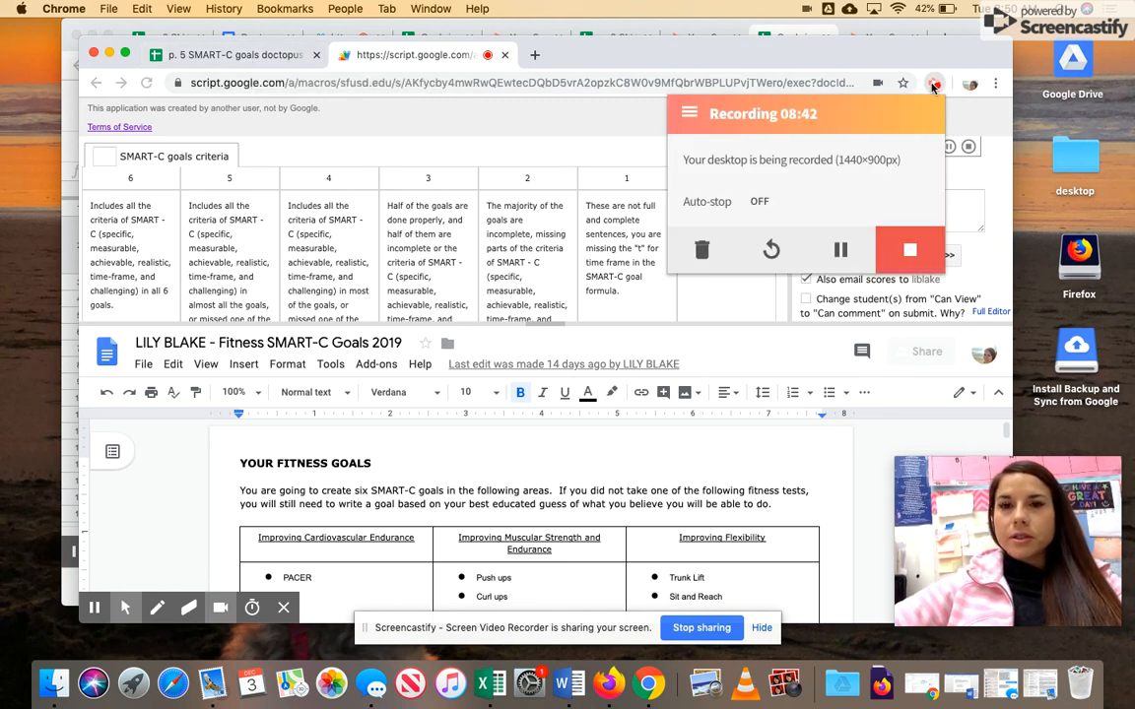